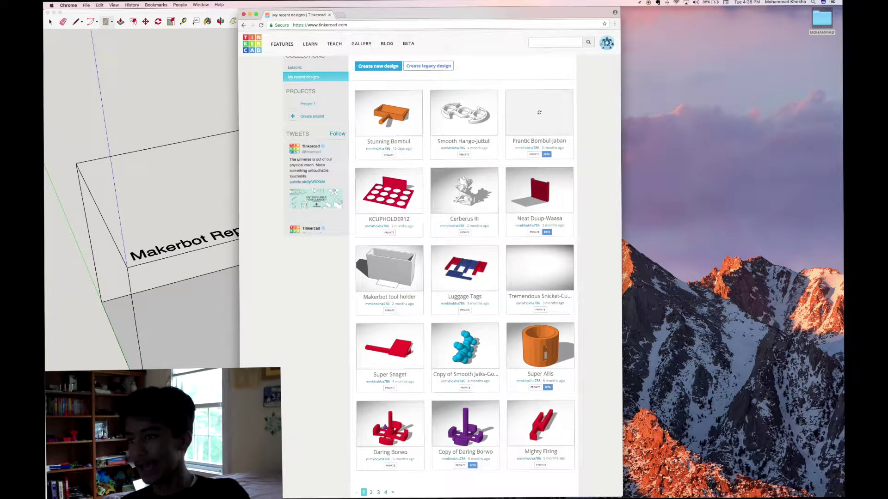
Widen the browser window and look through the designs on Tinkercad's My recent designs page
left_click_drag(623, 494, 820, 497)
scroll(378, 61, "up", 5)
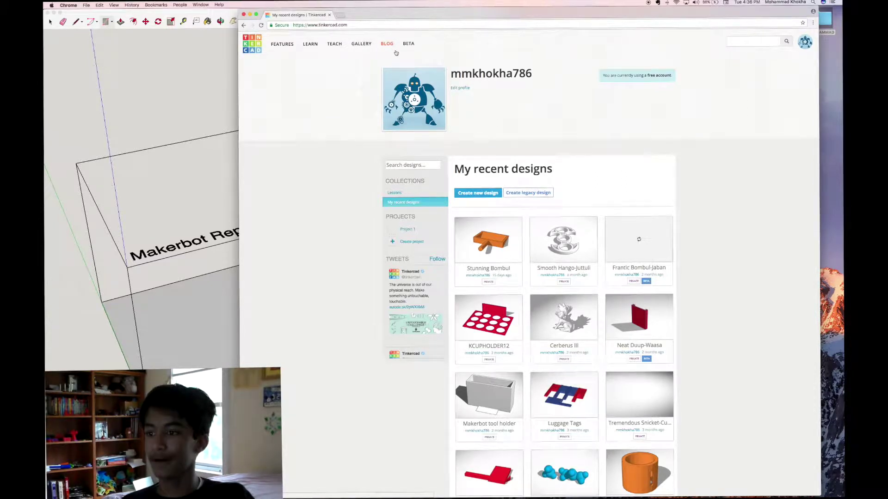
scroll(647, 187, "down", 10)
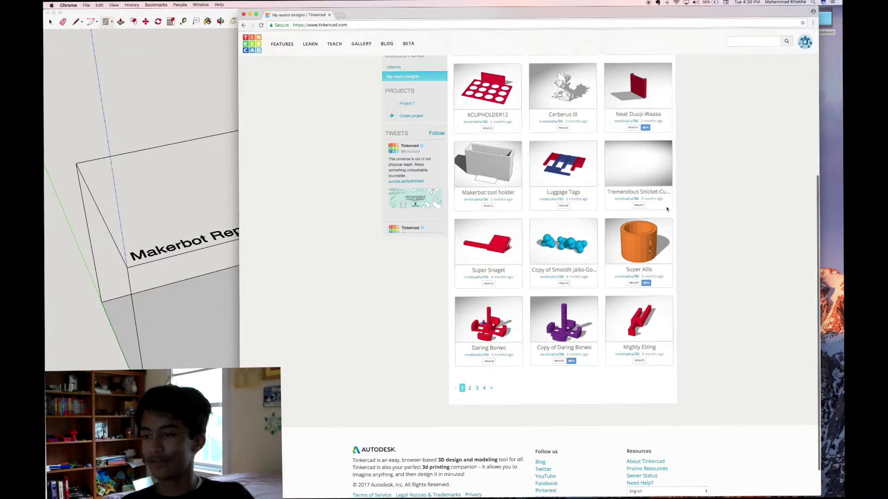
scroll(647, 187, "up", 10)
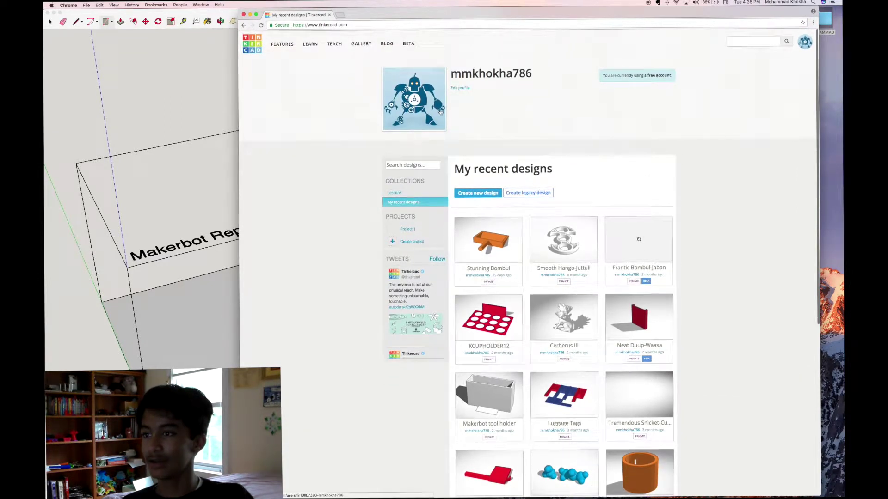
scroll(543, 136, "down", 5)
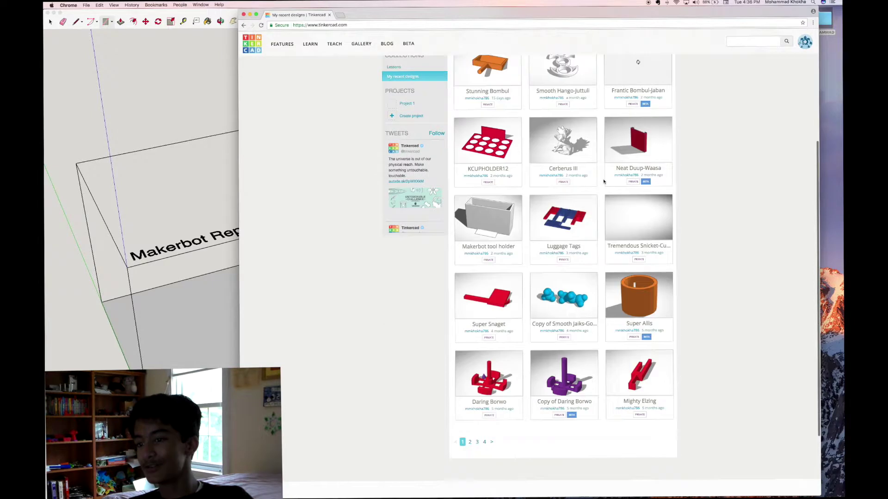
scroll(543, 136, "up", 5)
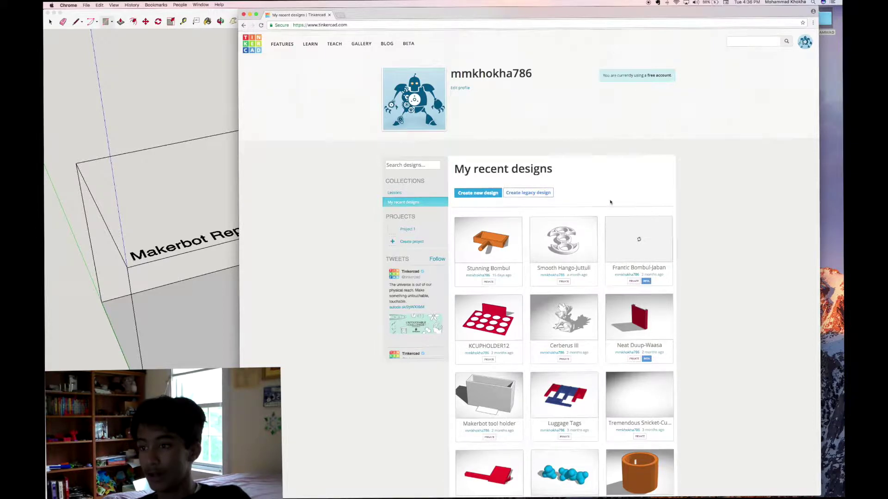
scroll(683, 233, "down", 5)
scroll(683, 233, "up", 5)
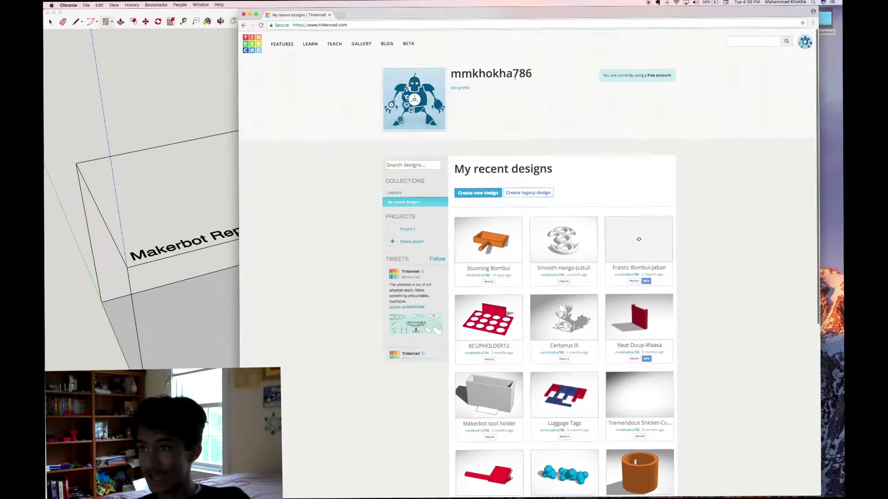
scroll(525, 111, "down", 3)
scroll(524, 111, "up", 3)
scroll(524, 111, "down", 5)
scroll(536, 114, "up", 5)
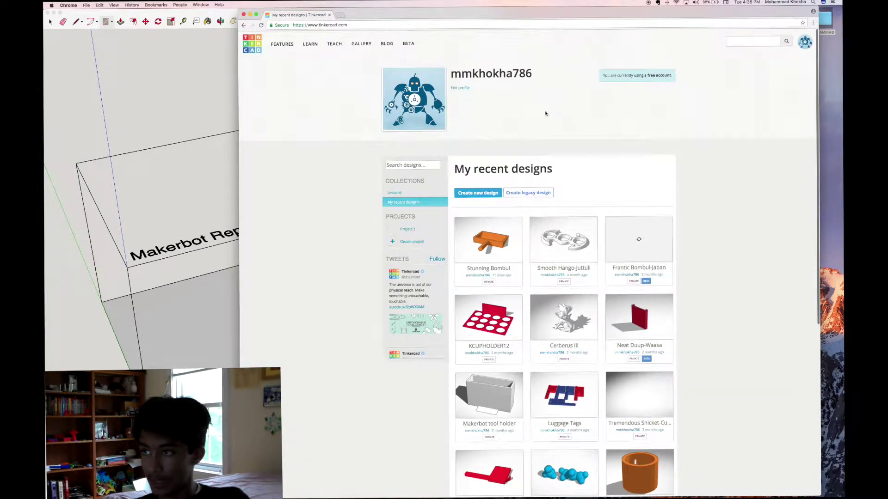
scroll(797, 193, "down", 3)
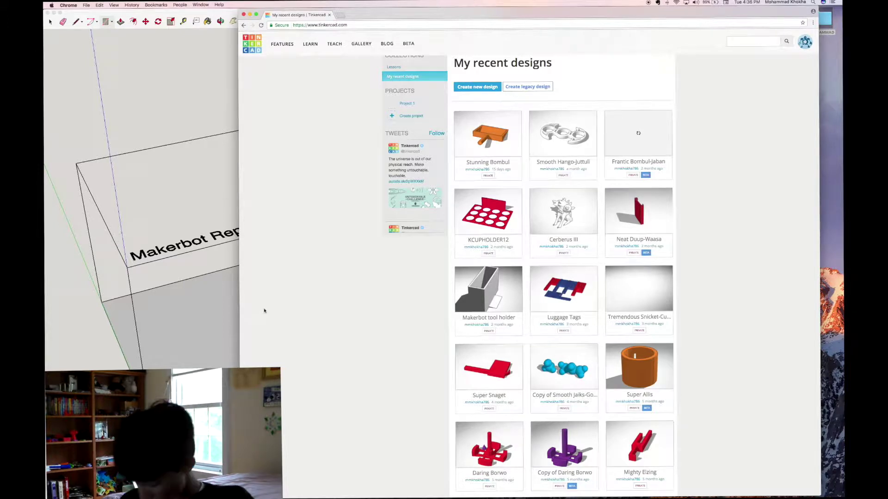
scroll(367, 301, "up", 5)
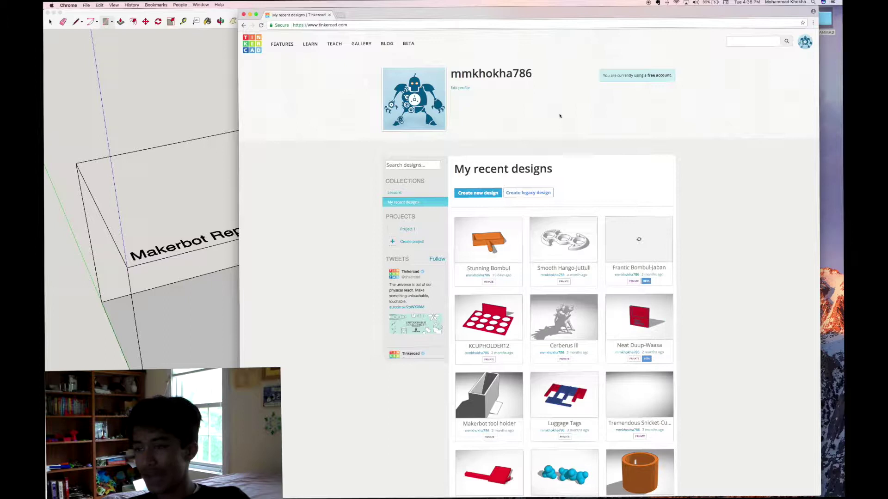
Shift the browser window aside, switch to SketchUp and widen its window to show the whole model
left_click_drag(490, 13, 513, 14)
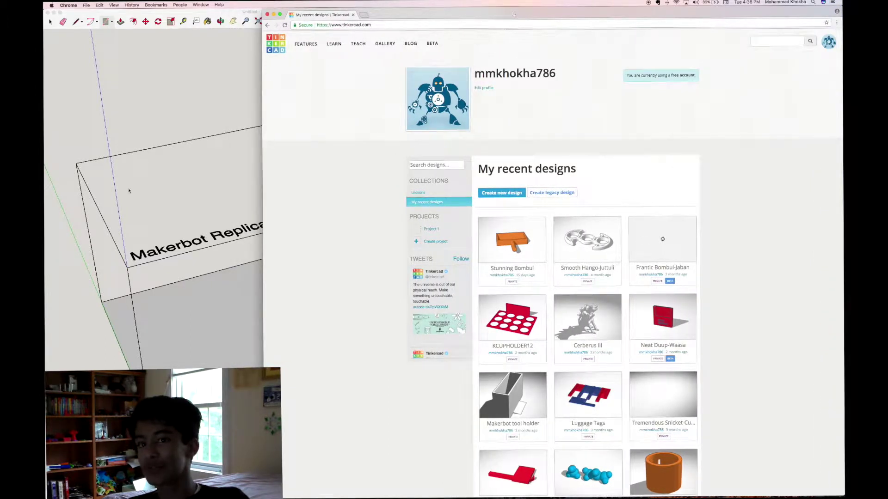
left_click(153, 93)
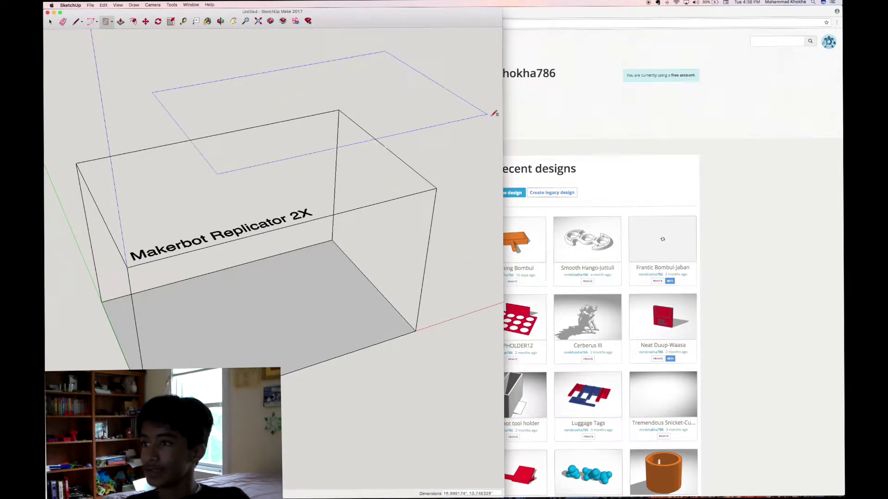
left_click_drag(503, 98, 747, 104)
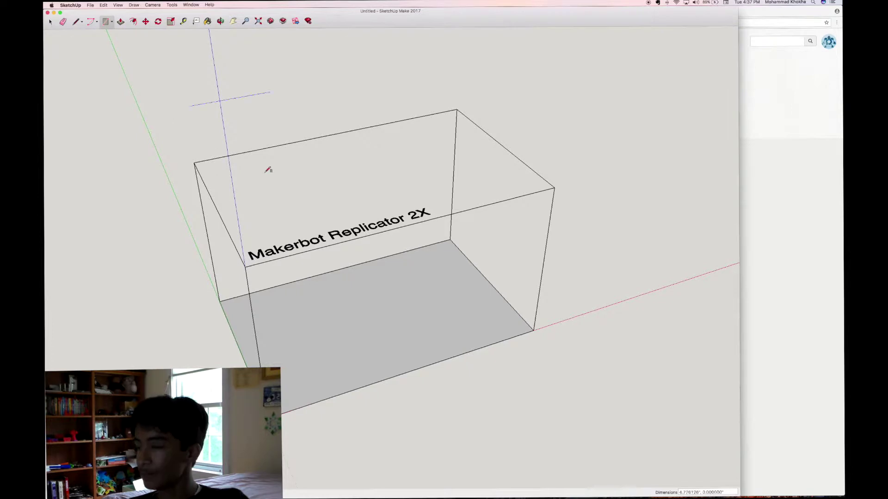
Examine the Makerbot Replicator 2X box and its floor both close up and from a distance
scroll(380, 283, "up", 6)
scroll(379, 287, "down", 8)
scroll(380, 286, "down", 2)
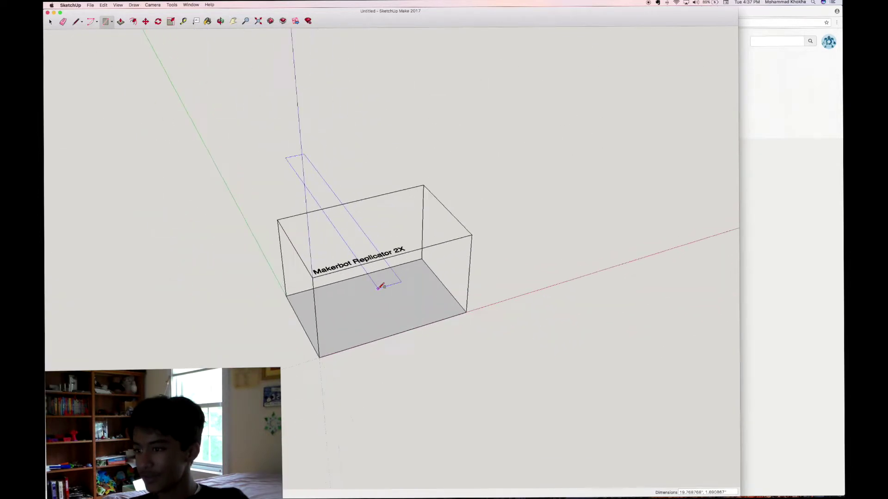
scroll(380, 286, "up", 10)
scroll(381, 286, "down", 8)
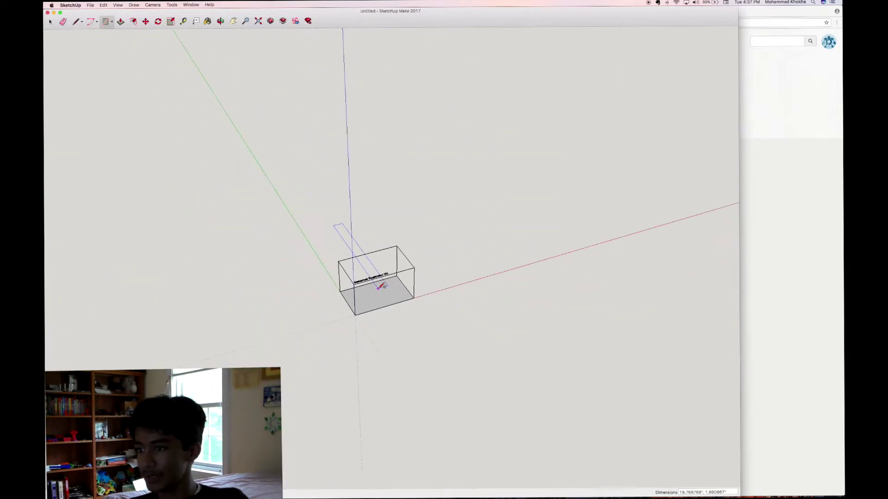
scroll(381, 286, "up", 9)
scroll(381, 286, "down", 8)
scroll(380, 287, "up", 3)
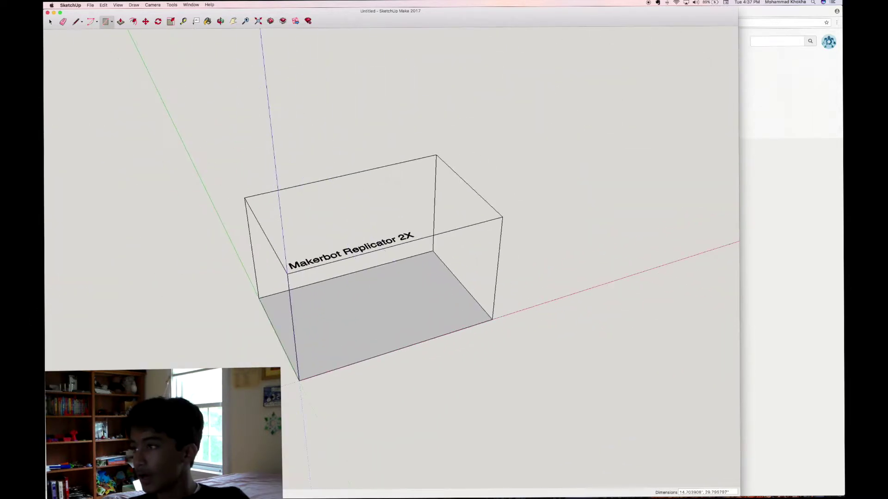
Draw a closed four-sided outline with the Line tool on the box's floor, its front edge about 3.6 inches long
left_click(221, 21)
left_click_drag(555, 300, 469, 280)
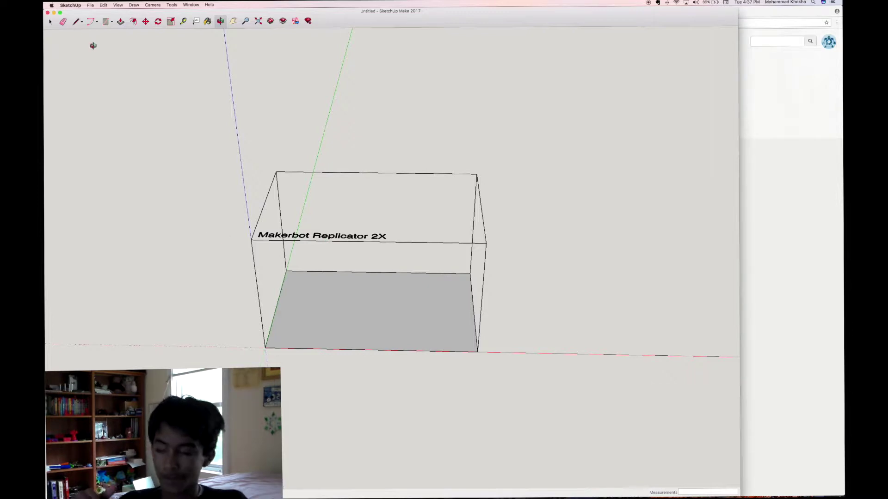
left_click(77, 21)
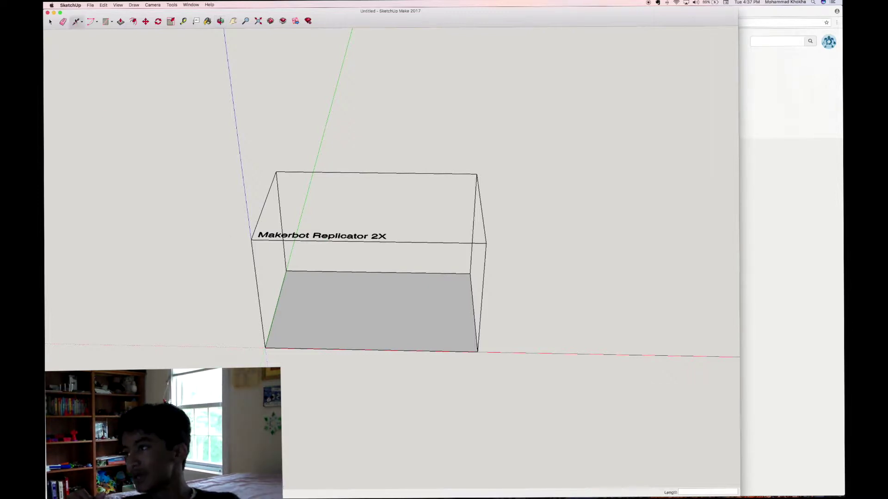
left_click(79, 24)
left_click(85, 36)
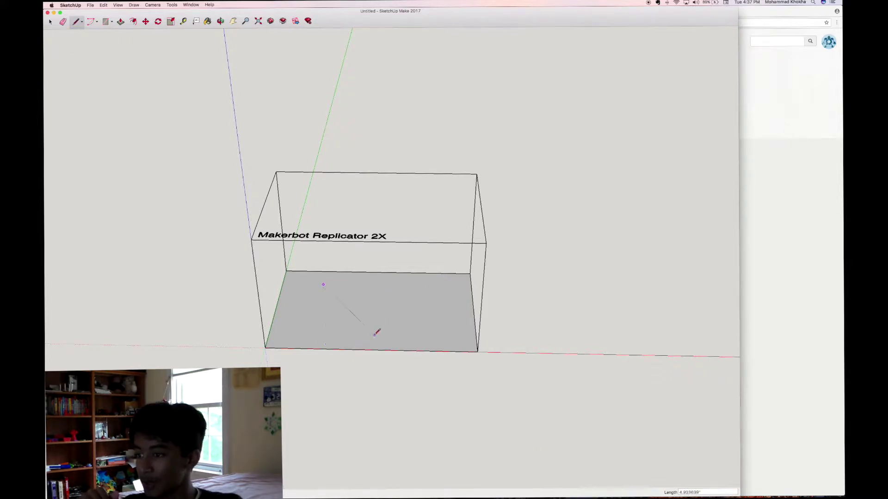
left_click(330, 328)
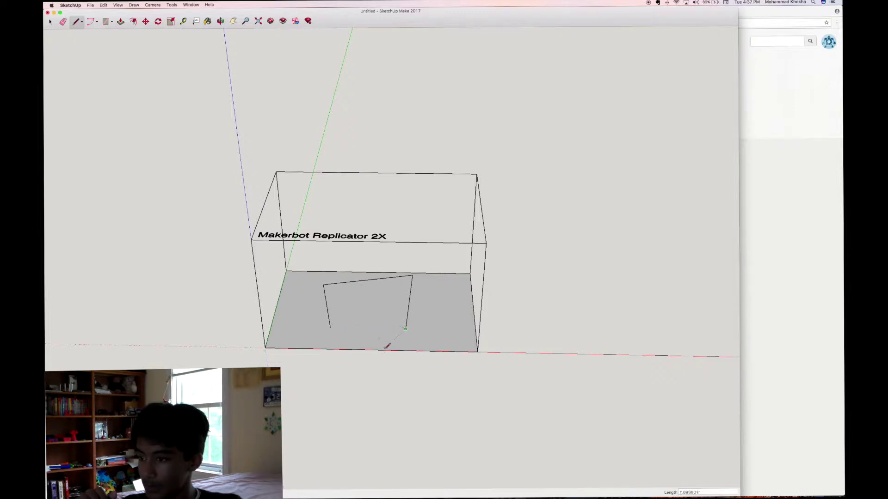
left_click(331, 328)
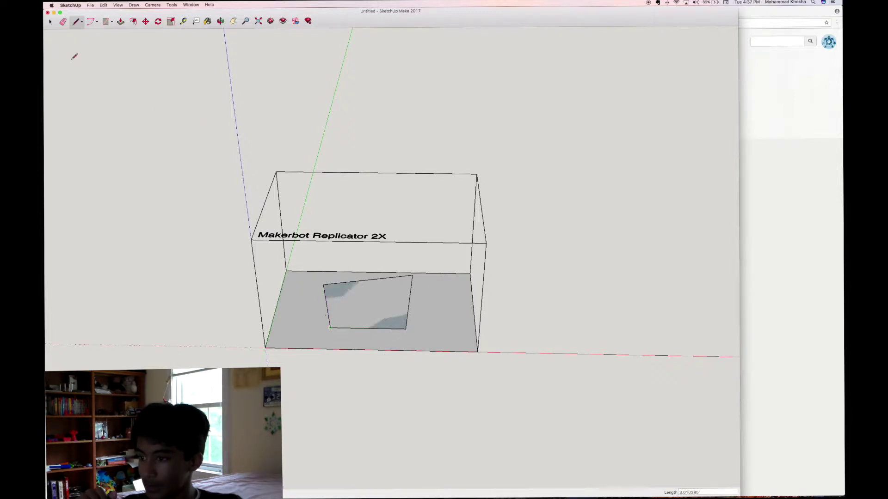
Push/Pull the four-sided outline up about 1.57 inches into a block, and raise its top face further
left_click_drag(368, 296, 369, 261)
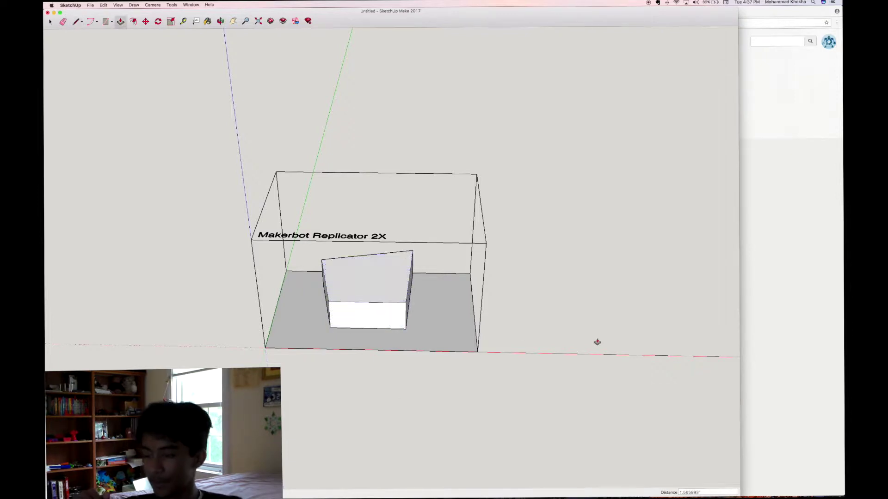
left_click(386, 279)
left_click_drag(386, 279, 394, 255)
left_click(394, 255)
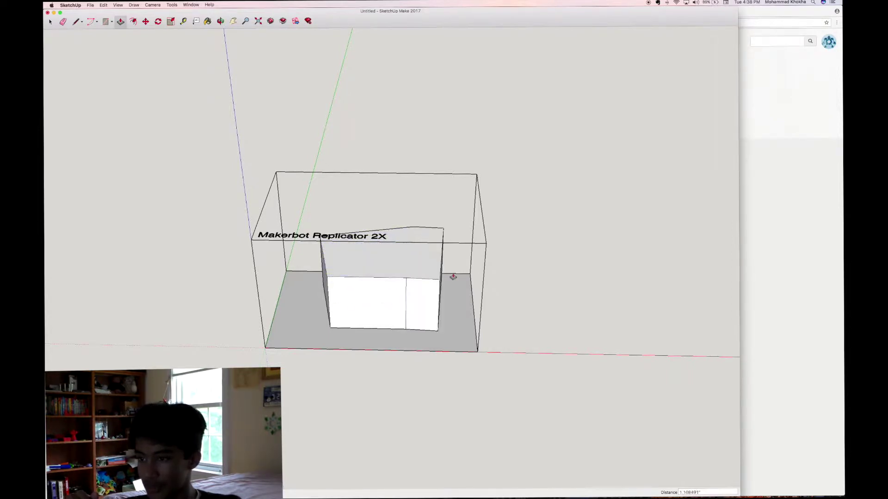
left_click(353, 320)
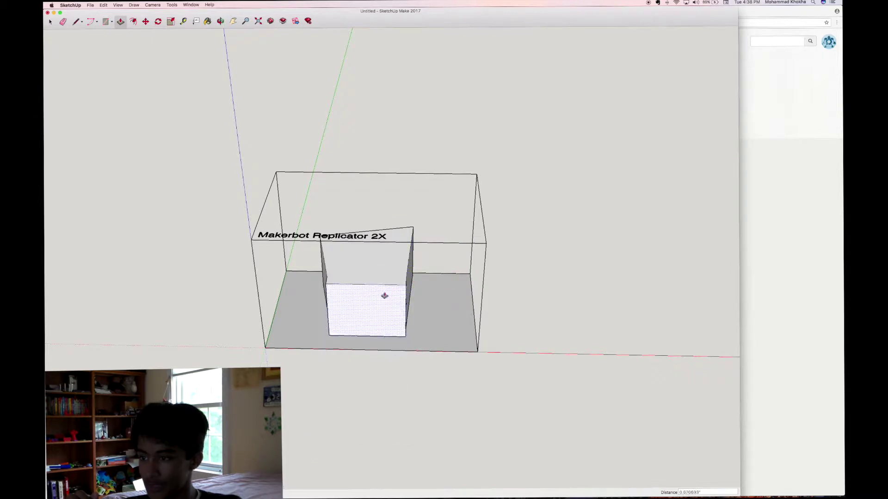
left_click(322, 271)
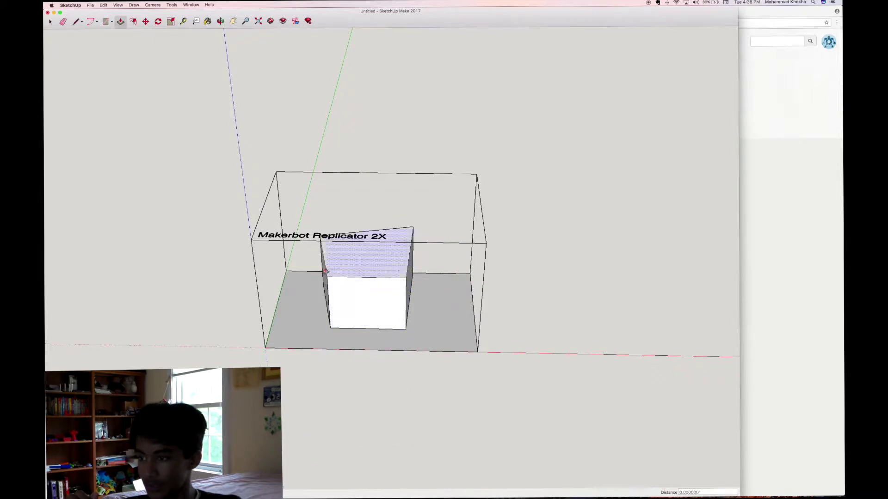
left_click(386, 271)
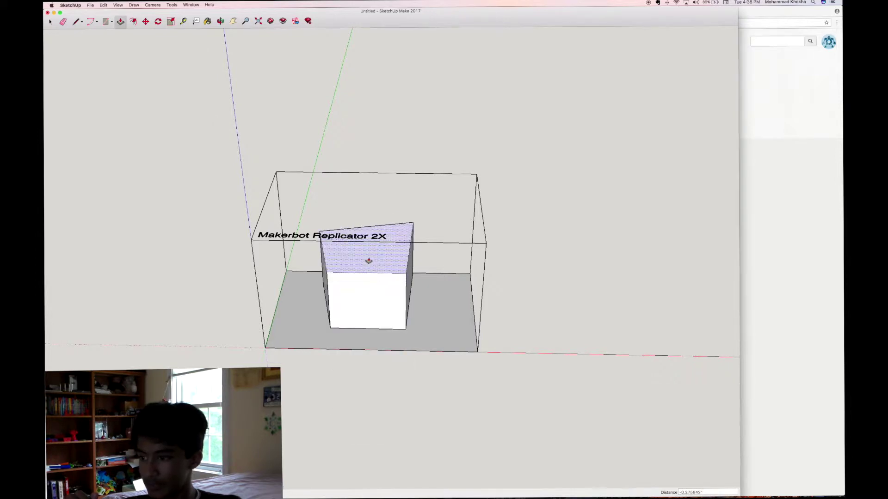
left_click(368, 253)
Push/Pull the block into a T shape by extending its front about 5.12, right side about 5.80 and left side about 5.39 inches
left_click(372, 299)
left_click(357, 375)
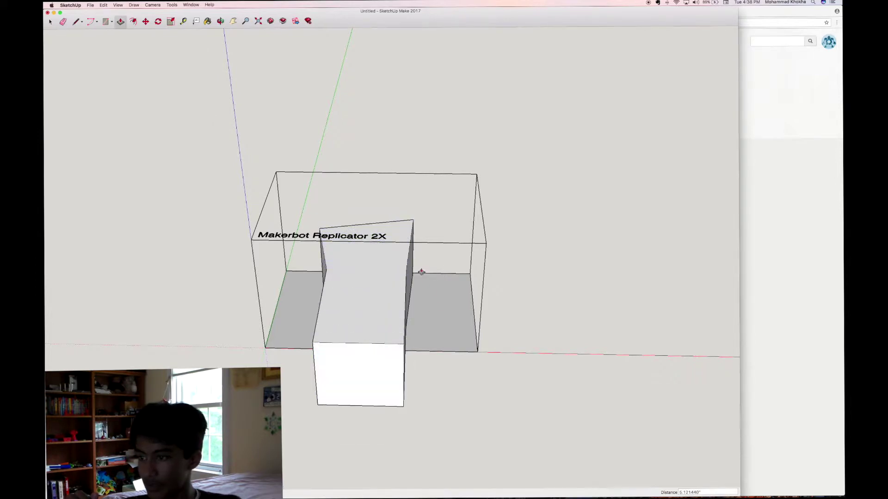
left_click(412, 270)
left_click(532, 284)
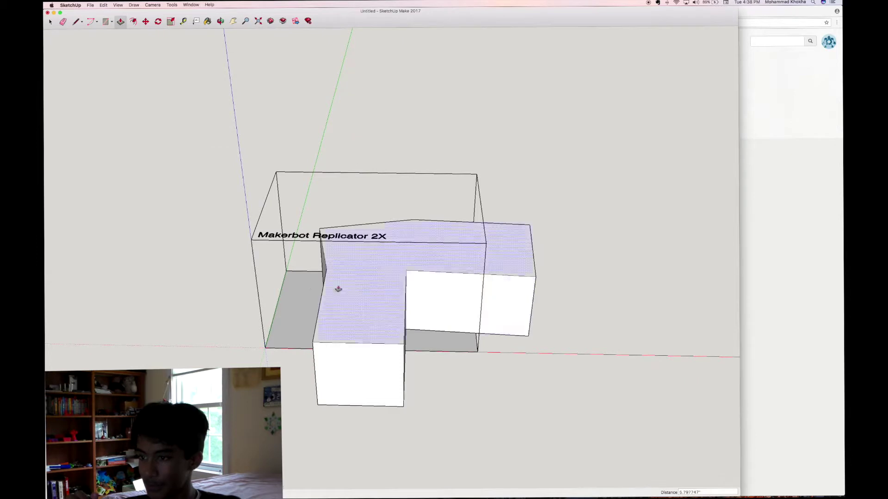
left_click(323, 265)
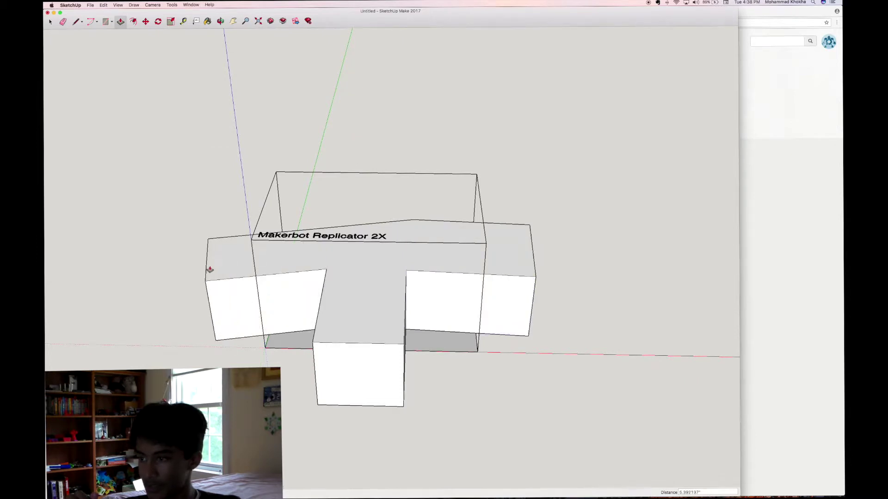
Try to Push/Pull the middle face on the rear of the T-shaped solid
left_click(220, 20)
left_click_drag(248, 155, 786, 252)
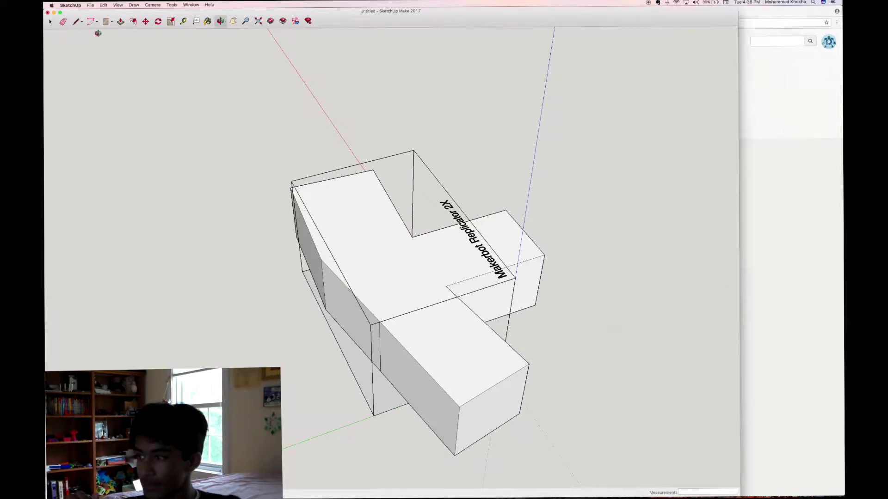
left_click(120, 21)
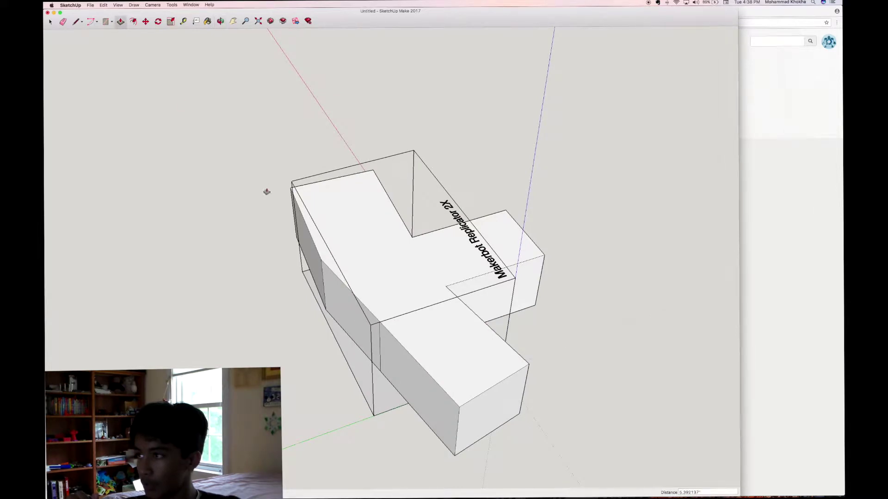
left_click(354, 334)
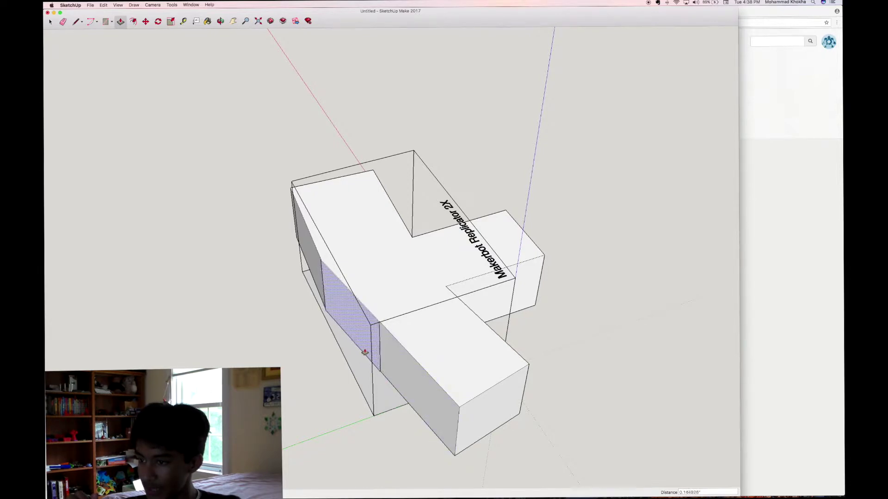
left_click(363, 353)
Erase the vertical edge separating the middle rear face from its flush neighbour, and look inside the solid
left_click(221, 20)
left_click_drag(453, 259, 475, 131)
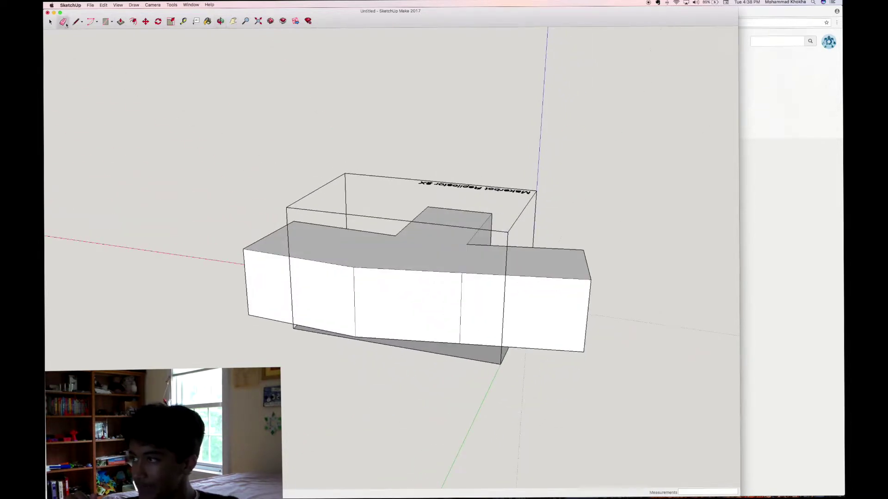
left_click(462, 299)
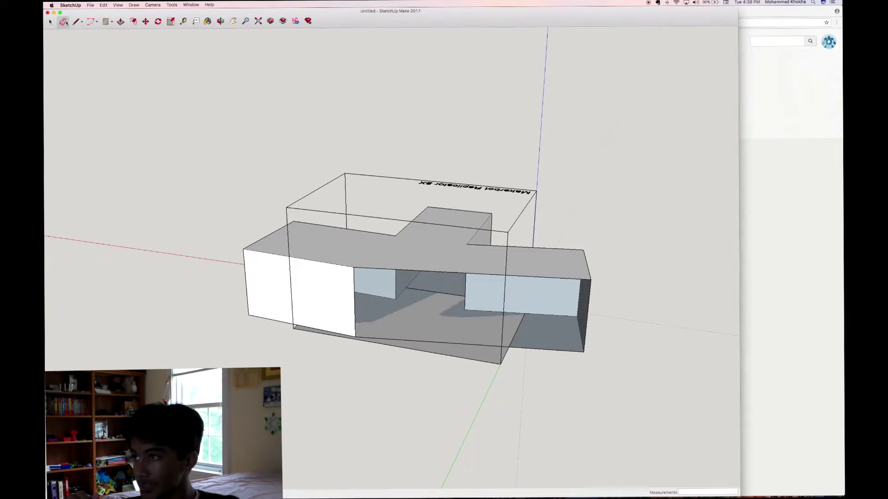
scroll(442, 233, "up", 10)
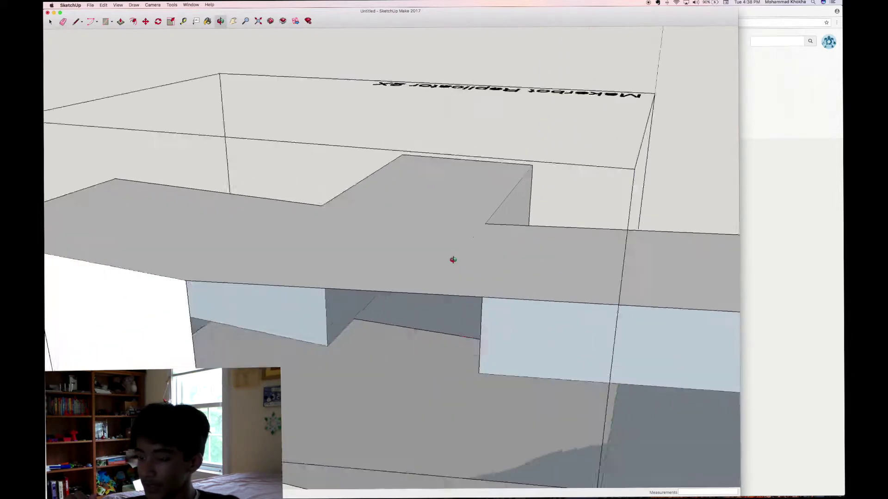
scroll(489, 257, "down", 5)
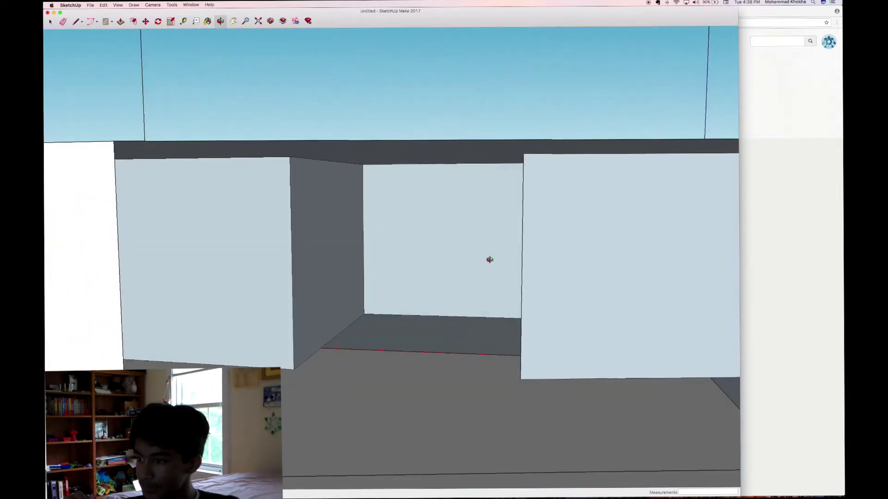
Inspect the opened T-shaped solid from inside, behind and above, checking its hollow interior
scroll(485, 259, "up", 5)
left_click_drag(478, 263, 424, 265)
scroll(424, 265, "down", 10)
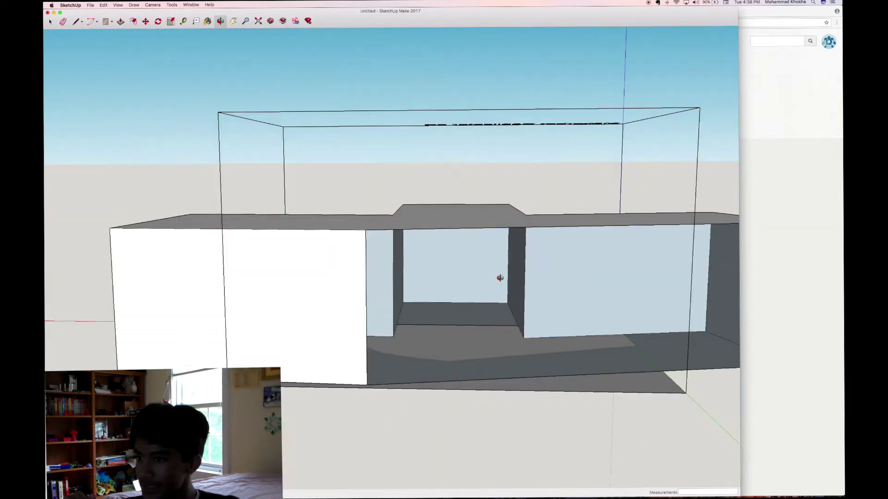
scroll(500, 278, "up", 5)
left_click_drag(499, 278, 779, 306)
left_click_drag(486, 330, 386, 338)
left_click_drag(401, 438, 419, 308)
left_click_drag(572, 307, 568, 334)
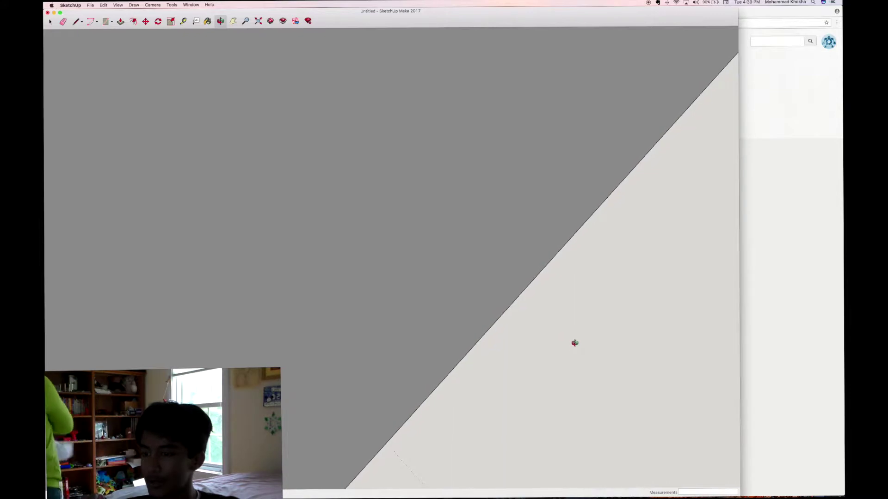
left_click_drag(564, 351, 361, 337)
scroll(363, 336, "up", 5)
left_click_drag(365, 336, 317, 248)
scroll(430, 230, "down", 3)
scroll(430, 230, "up", 3)
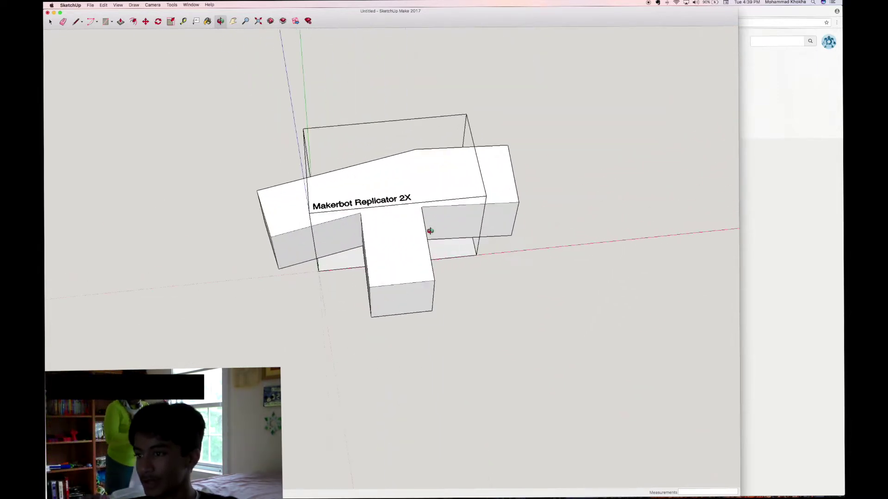
scroll(377, 202, "up", 5)
scroll(377, 202, "down", 3)
Erase vertical edges on the side and interior of the T-shaped solid, removing the walls that adjoin them
left_click_drag(377, 201, 570, 224)
left_click(63, 22)
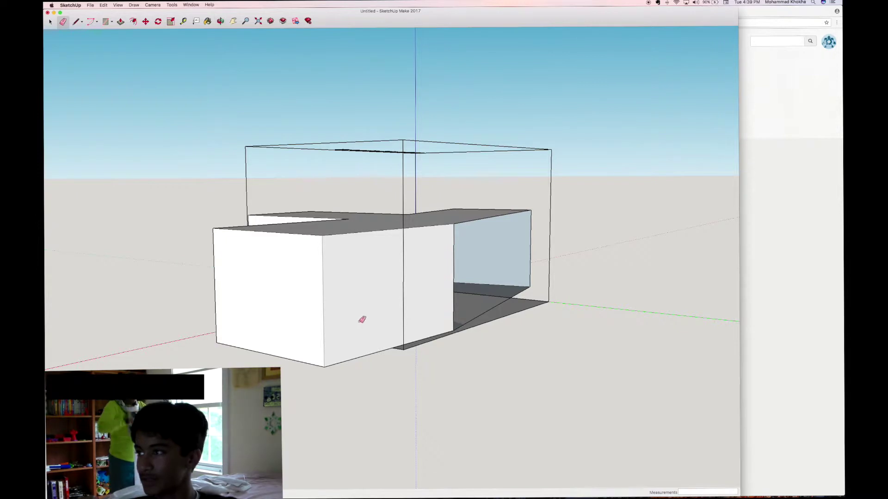
left_click(455, 245)
left_click(352, 235)
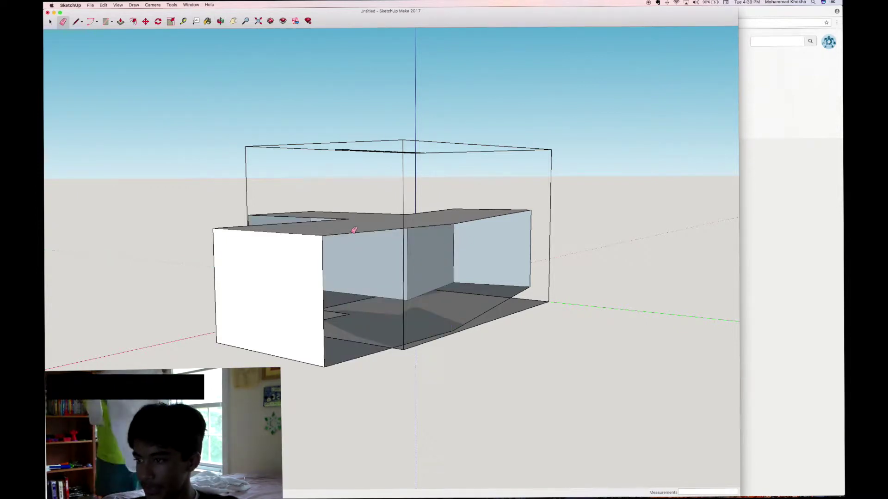
left_click(407, 251)
left_click(454, 250)
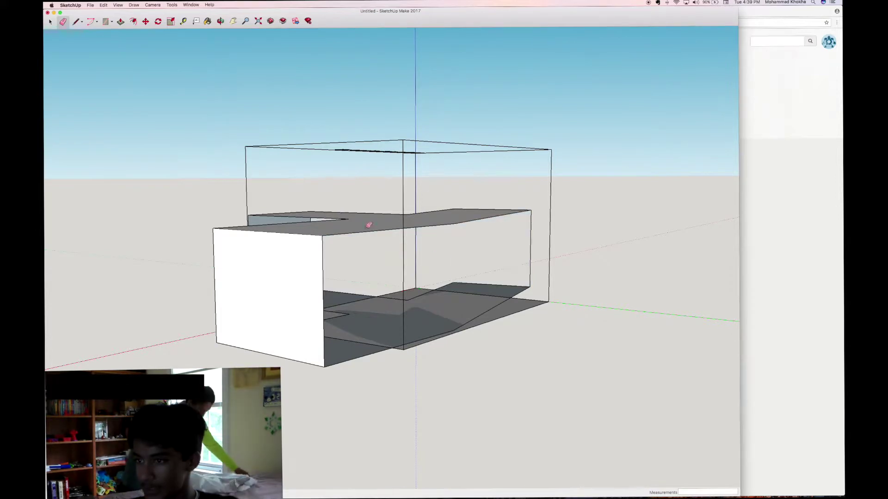
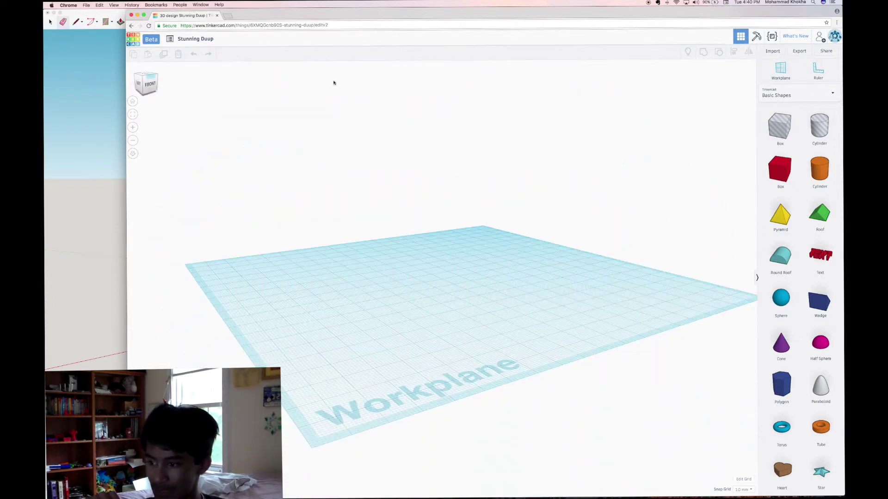
Switch to Tinkercad, place a solid red box on the workplane, make it 37 mm tall and enlarge its base
left_click_drag(780, 170, 468, 297)
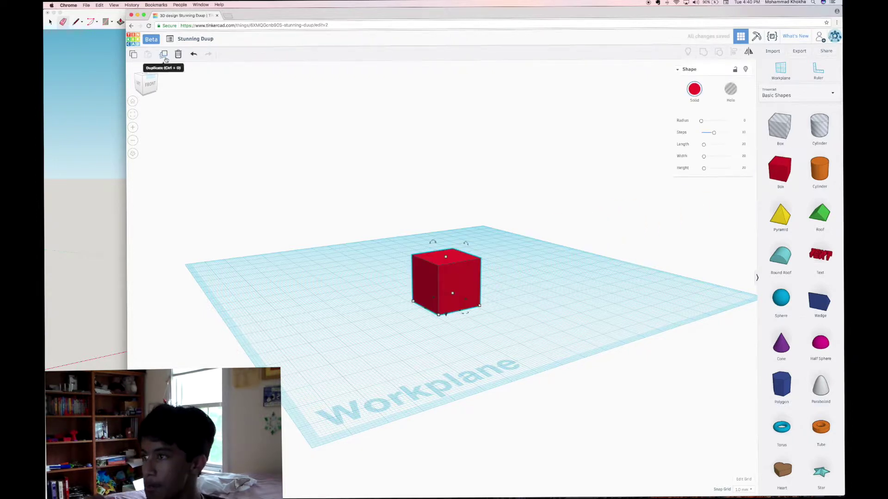
left_click(140, 92)
left_click(141, 95)
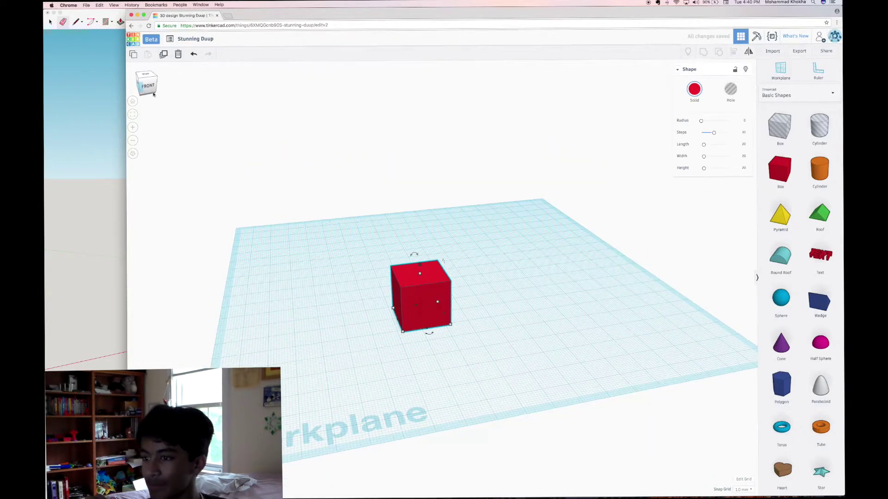
left_click_drag(463, 339, 487, 334)
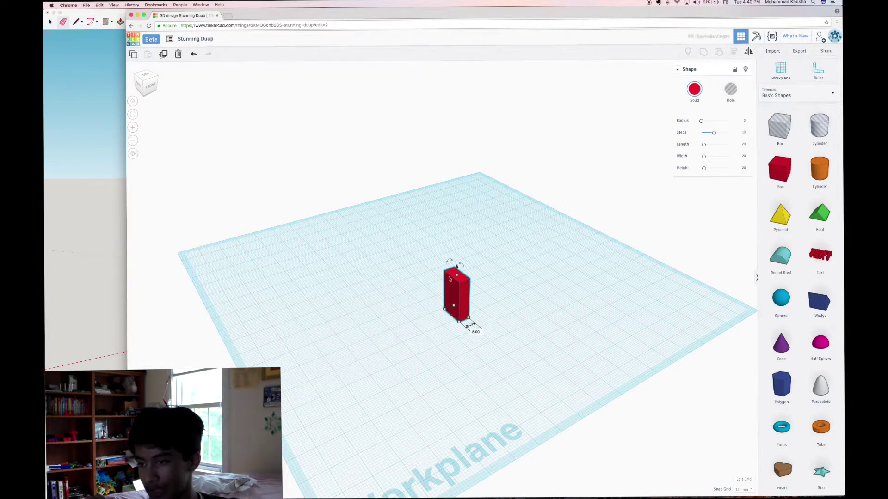
left_click_drag(458, 276, 468, 238)
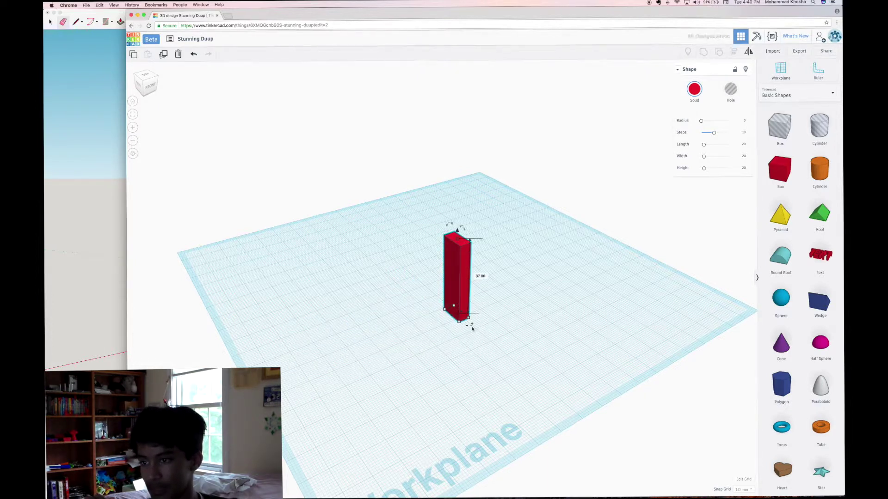
left_click_drag(468, 318, 437, 400)
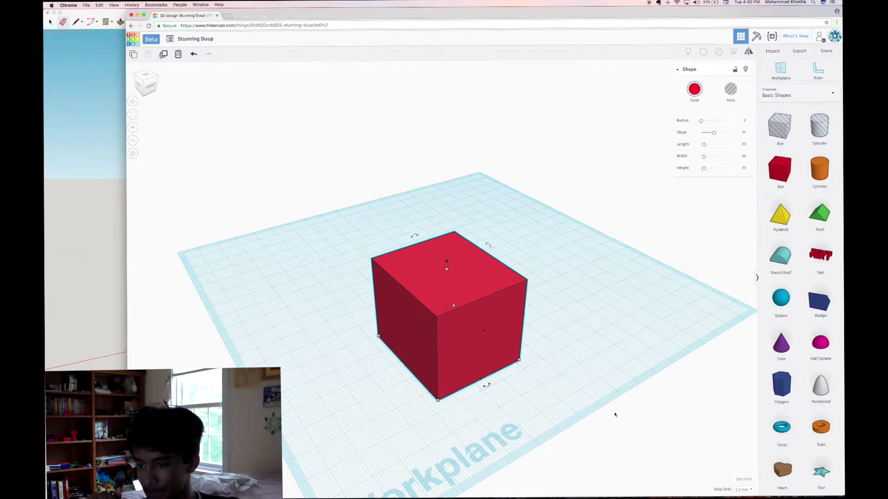
Open the snap grid options, and set the workplane grid's units to inches in the grid properties
left_click(744, 491)
left_click(724, 415)
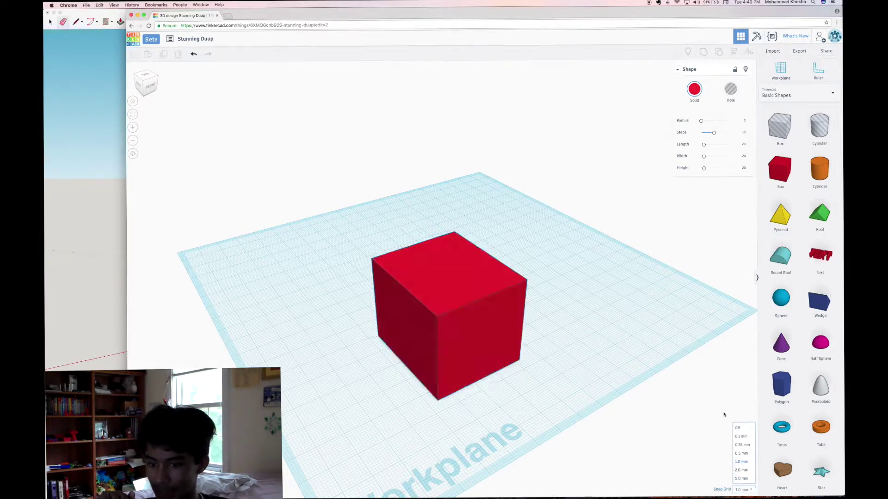
left_click(743, 480)
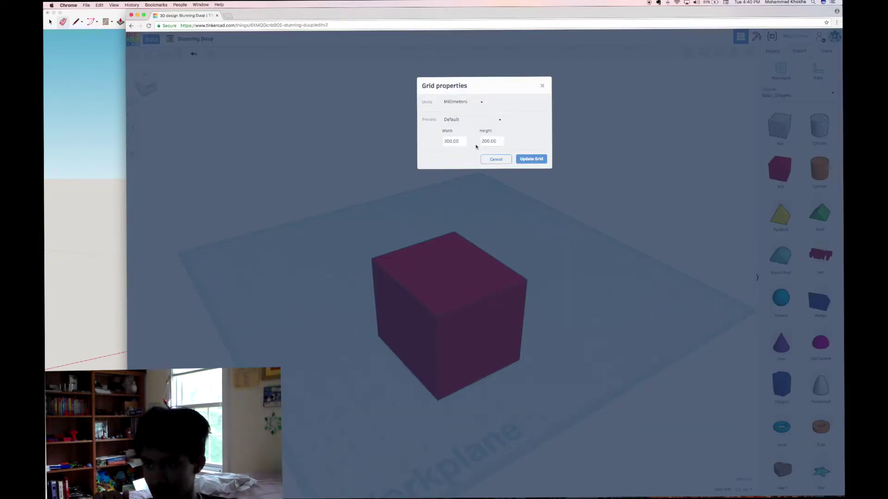
left_click(452, 103)
left_click(456, 121)
left_click(530, 160)
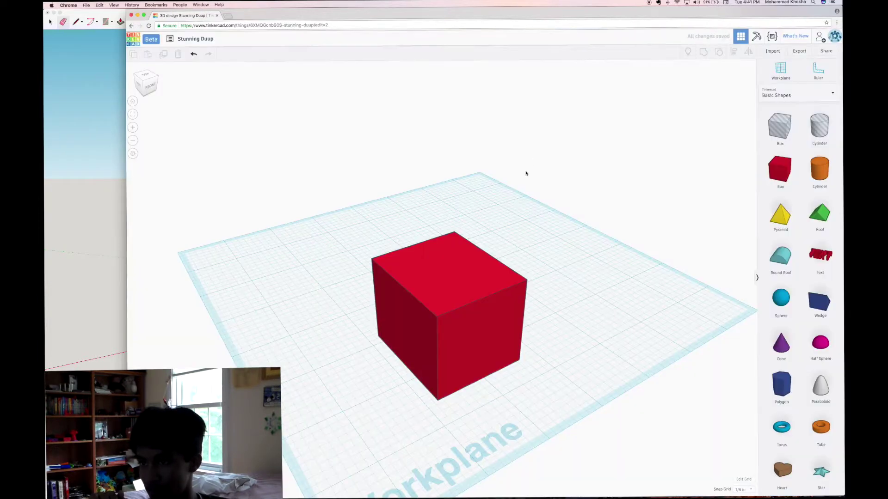
Delete the enlarged box and place a new 1-inch red box near the middle of the workplane
left_click(445, 393)
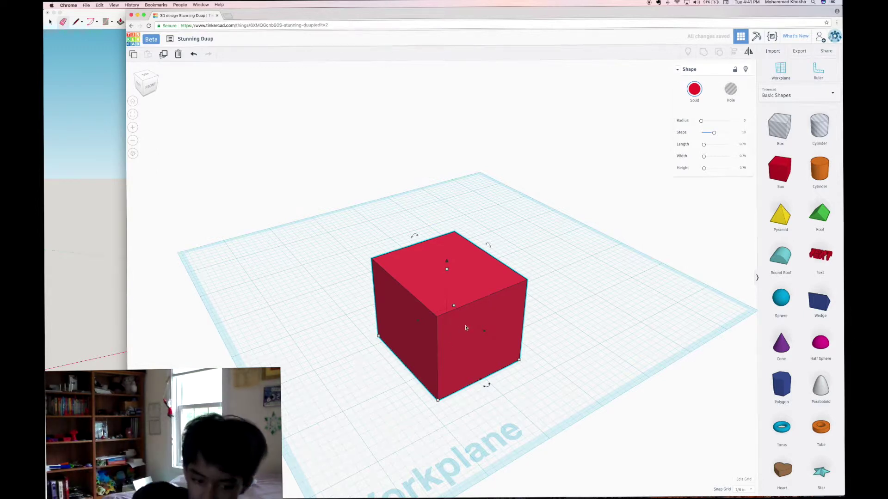
key("Delete")
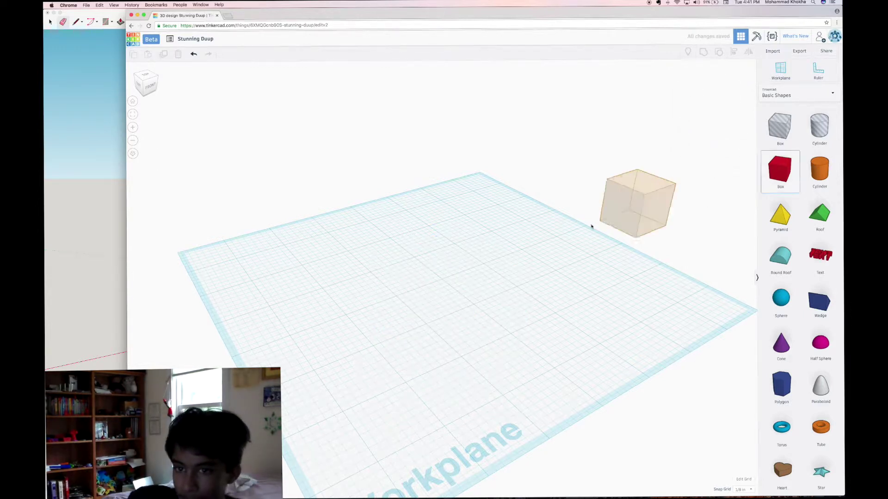
key("super+z")
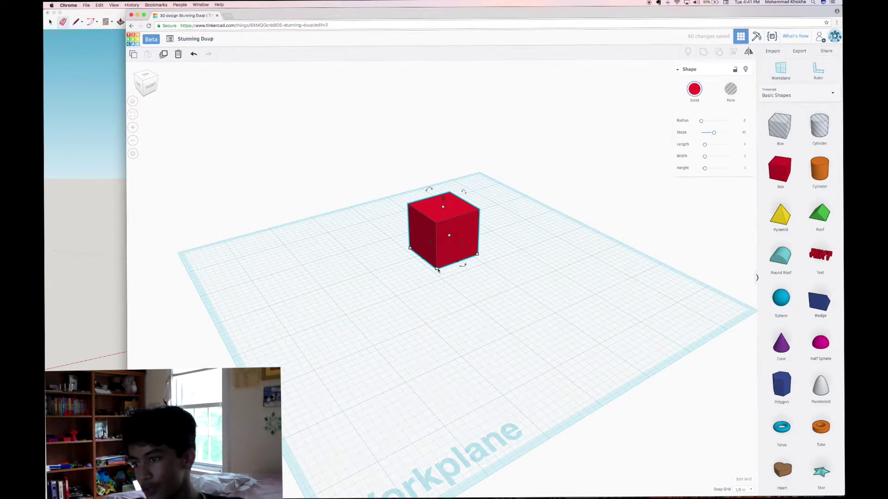
mouse_move(440, 271)
left_mouse_down()
mouse_move(449, 396)
mouse_move(469, 319)
mouse_move(450, 329)
left_mouse_up()
mouse_move(584, 357)
left_mouse_down()
mouse_move(420, 414)
mouse_move(430, 404)
left_mouse_up()
right_click_drag(430, 405, 458, 362)
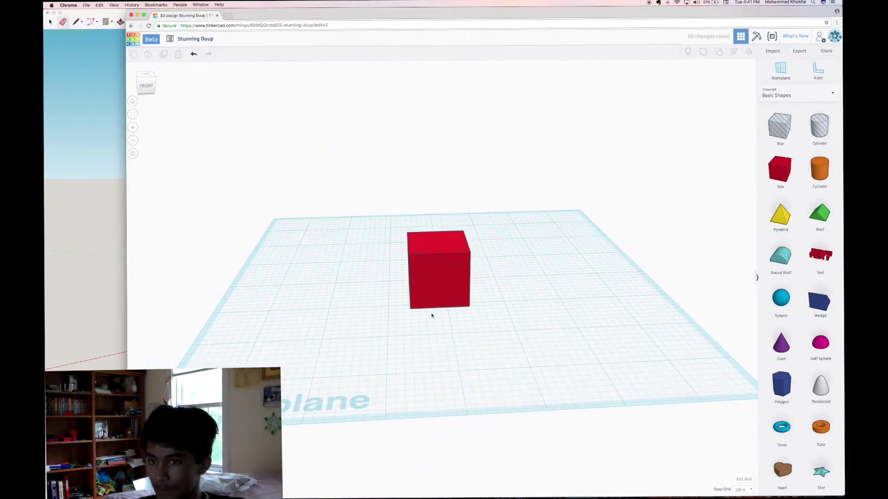
Add a yellow pyramid beside the red box and move it across above the box as a roof
left_click_drag(786, 215, 361, 287)
left_click_drag(355, 243, 439, 243)
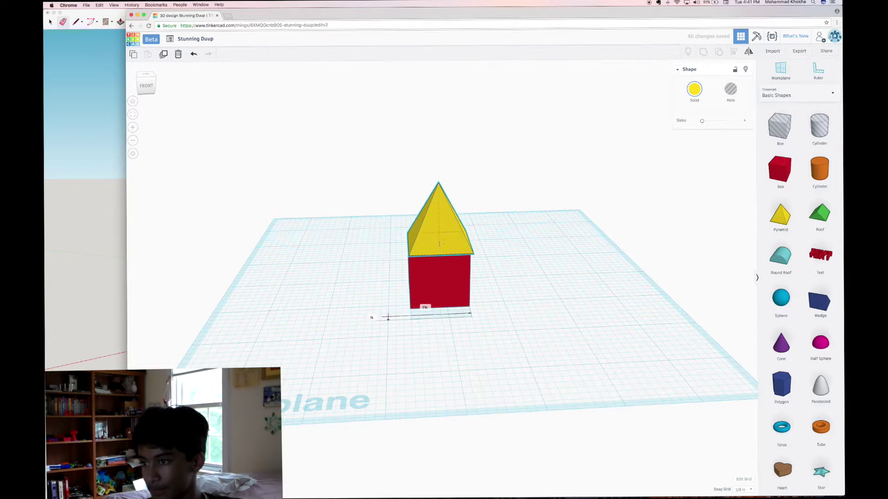
left_click(370, 251)
right_click_drag(370, 251, 377, 332)
scroll(376, 332, "up", 3)
scroll(331, 345, "down", 1)
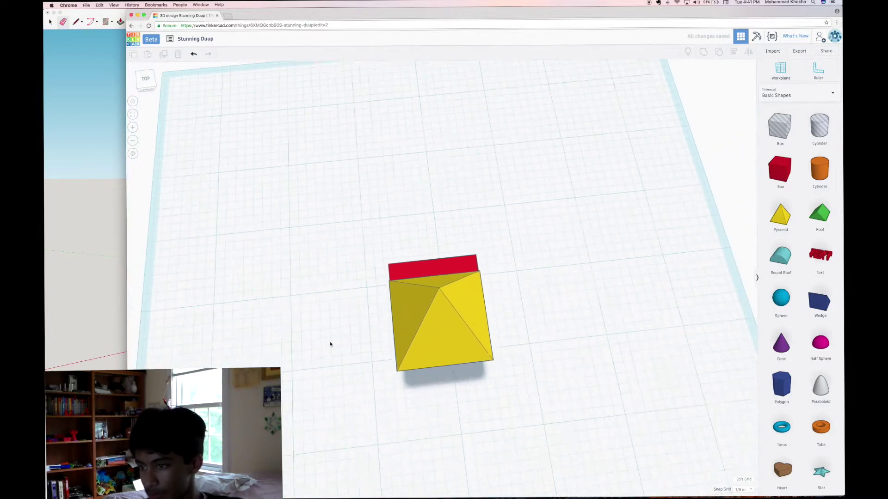
Shift the pyramid back over the red box and lower it to sit flush on the box's top face
right_click_drag(336, 250, 396, 212)
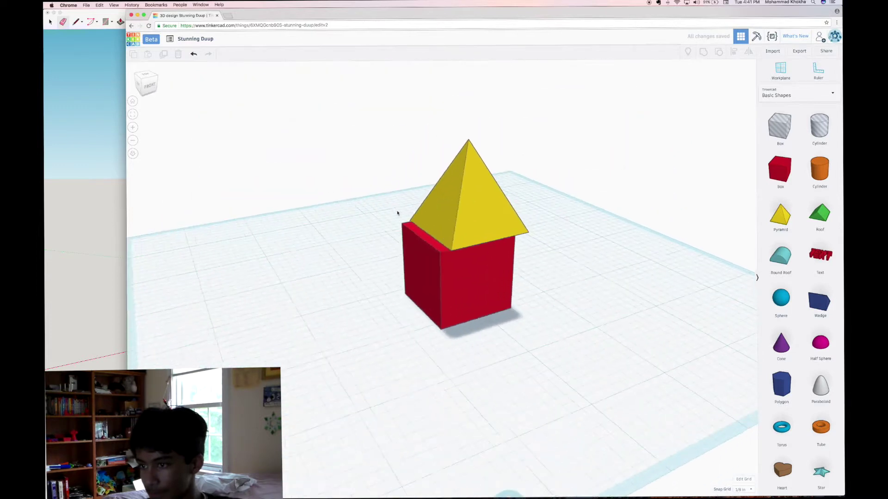
scroll(397, 228, "up", 1)
scroll(396, 227, "up", 3)
left_click(488, 91)
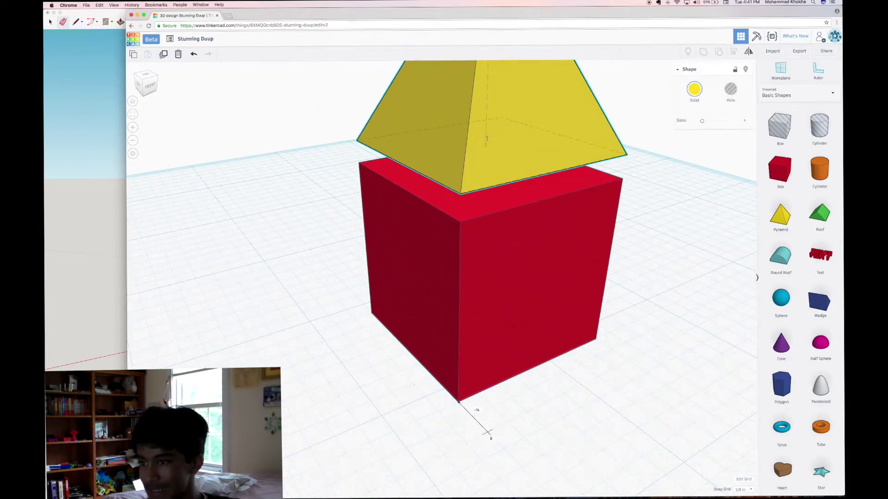
scroll(465, 154, "up", 2)
scroll(461, 154, "down", 5)
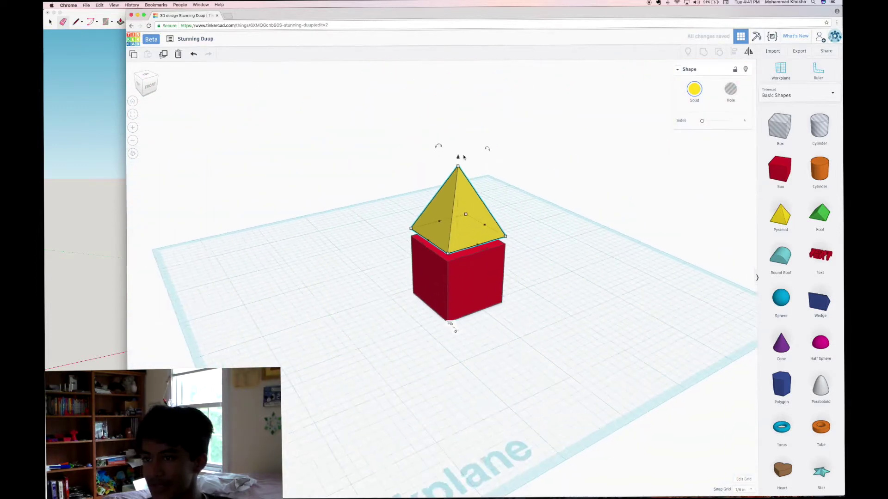
left_click_drag(464, 116, 464, 126)
left_click(372, 266)
View the box and pyramid from above, then switch to the SketchUp model for comparison and return to Tinkercad
left_click(523, 312)
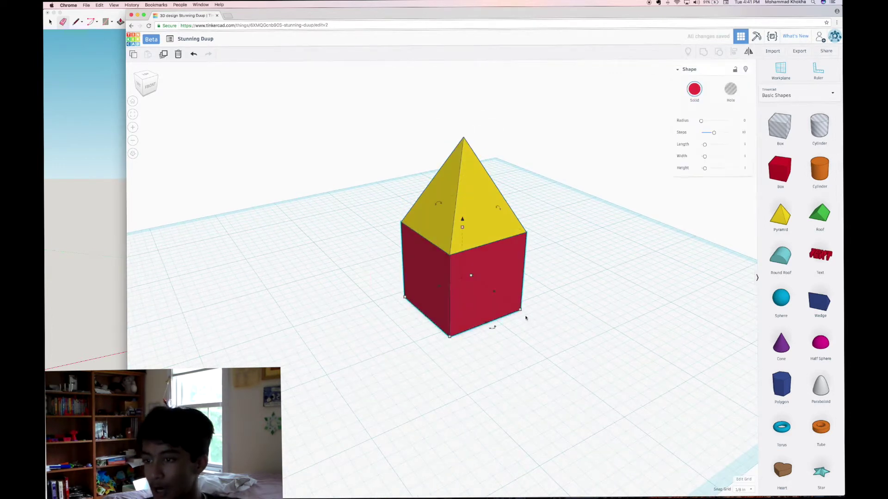
right_click_drag(569, 321, 535, 363)
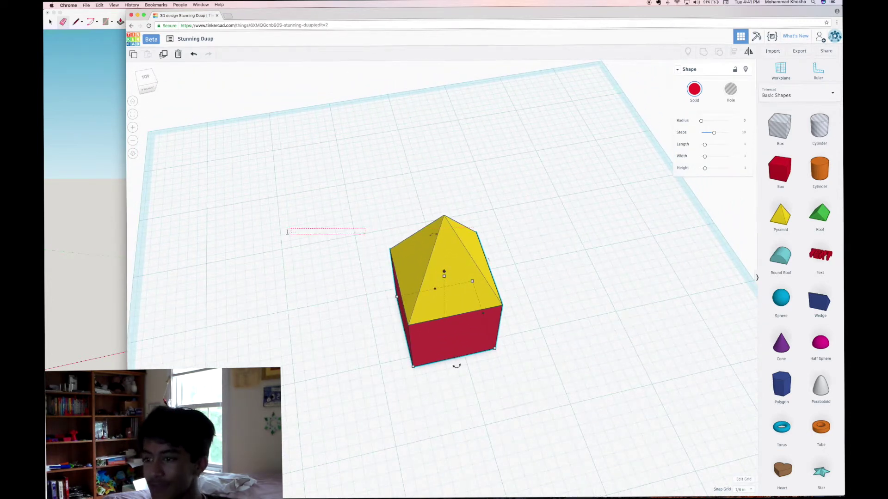
left_click(312, 240)
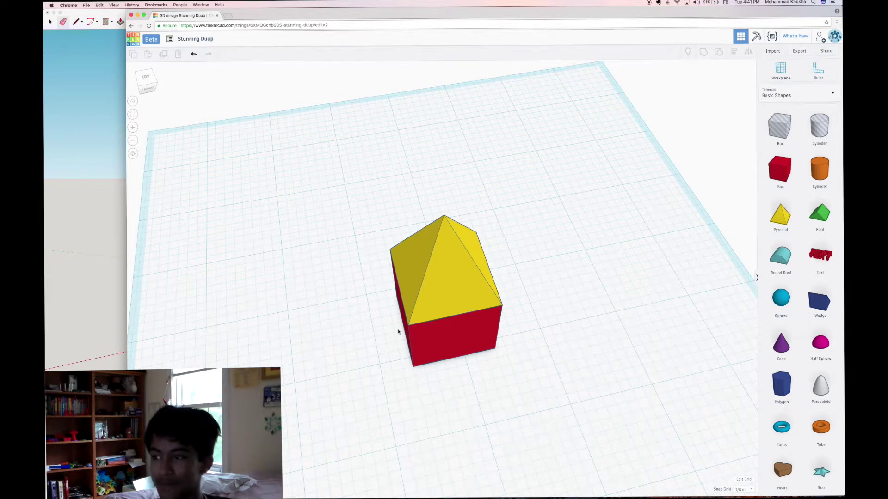
right_click_drag(334, 289, 215, 237)
left_click(107, 220)
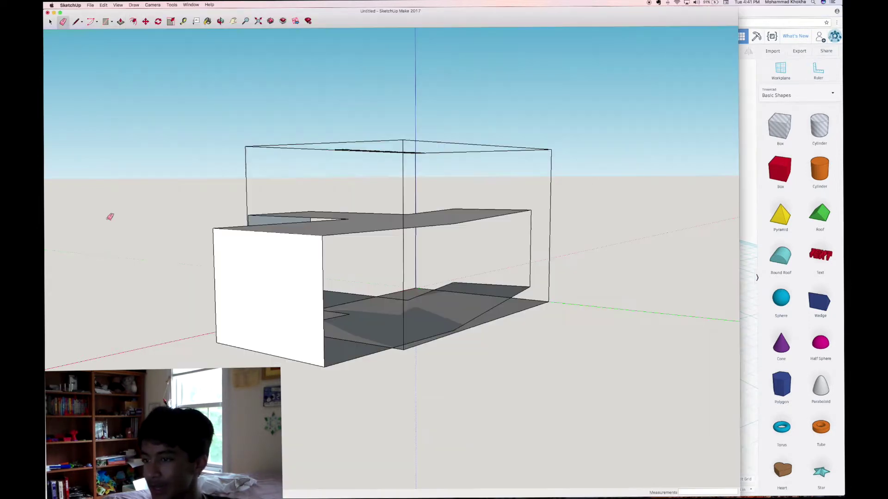
left_click(745, 233)
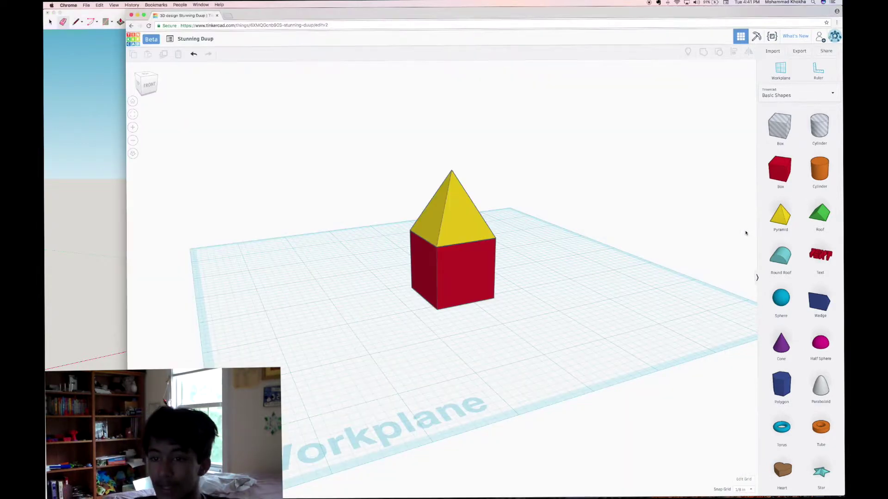
Group the pyramid and box into one red shape, and move it a short distance across the workplane
left_click_drag(350, 145, 535, 322)
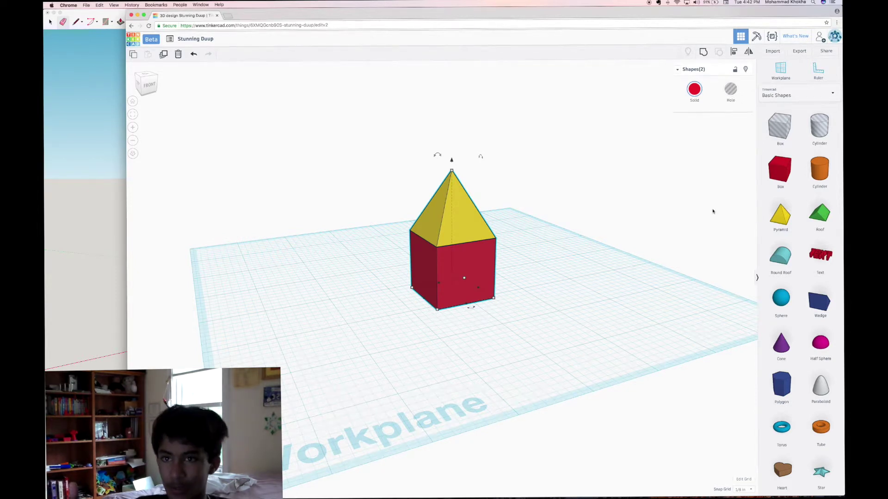
scroll(712, 211, "down", 2)
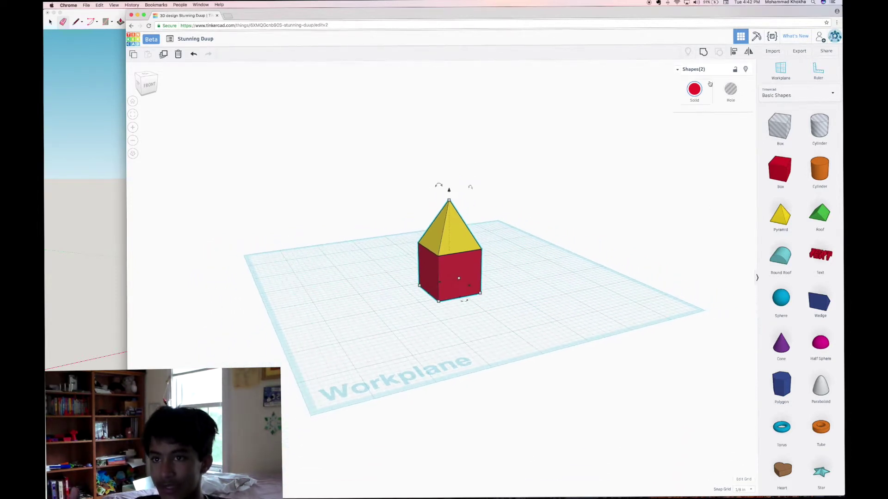
left_click(703, 52)
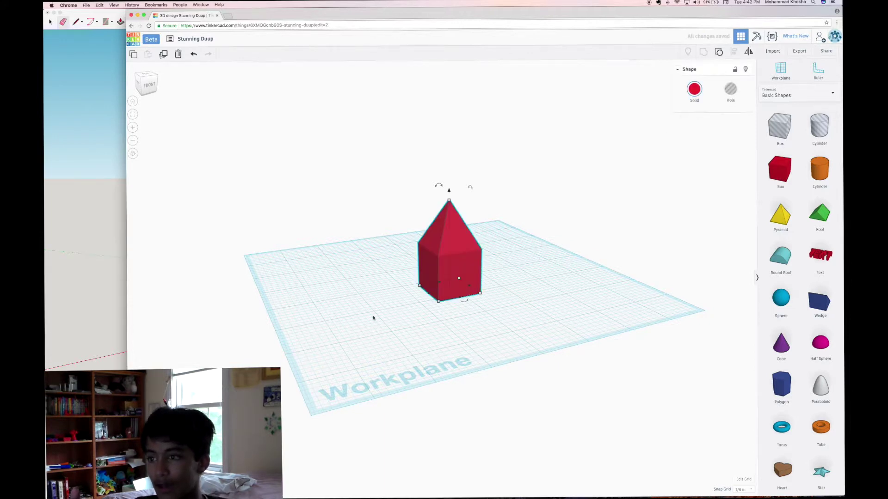
left_click_drag(430, 267, 474, 273)
mouse_move(449, 319)
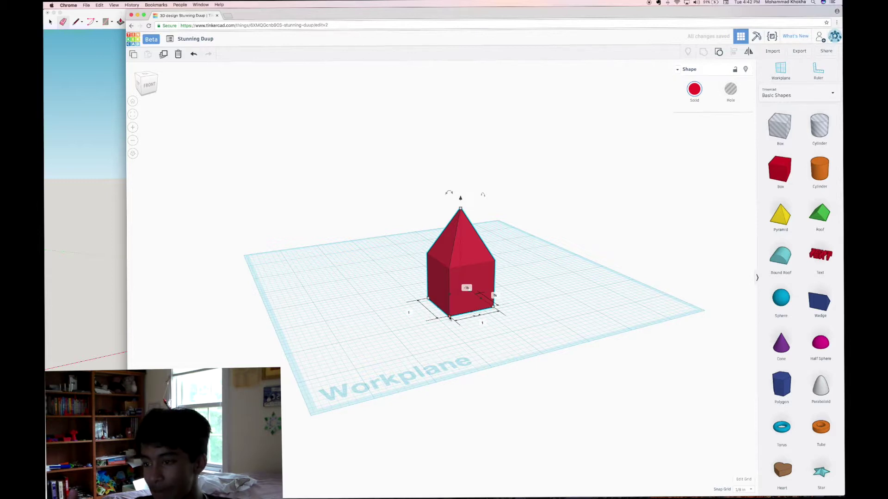
Try rotating the grouped shape by 90° onto its side and about its other axes
left_click_drag(483, 194, 523, 277)
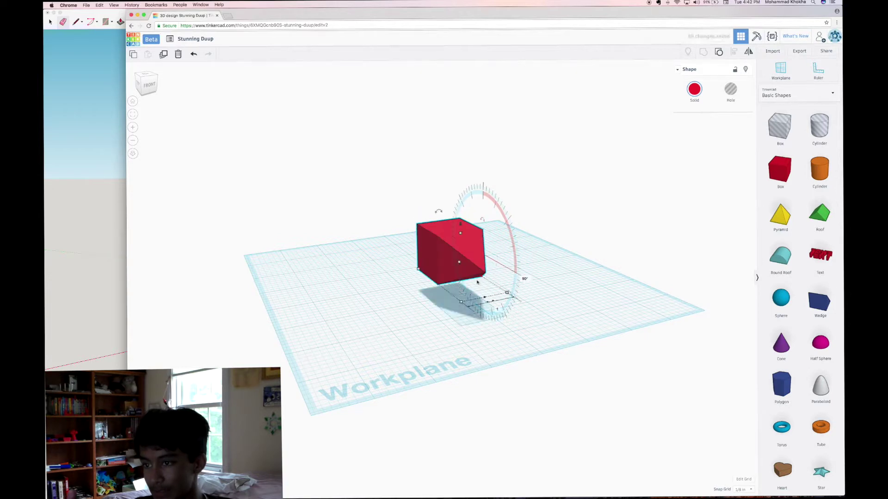
left_click_drag(491, 305, 365, 298)
left_click_drag(444, 166, 511, 237)
left_click(322, 233)
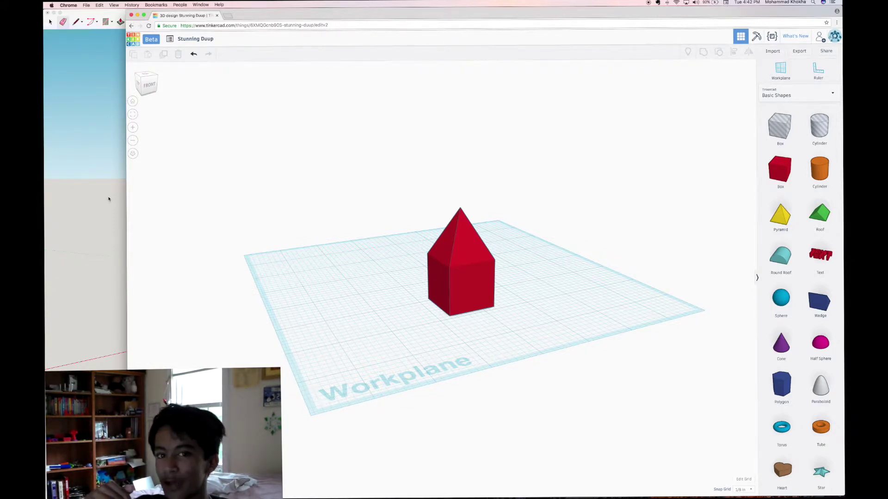
Switch to SketchUp, erase the open model's front face, and delete all remaining geometry
left_click(107, 214)
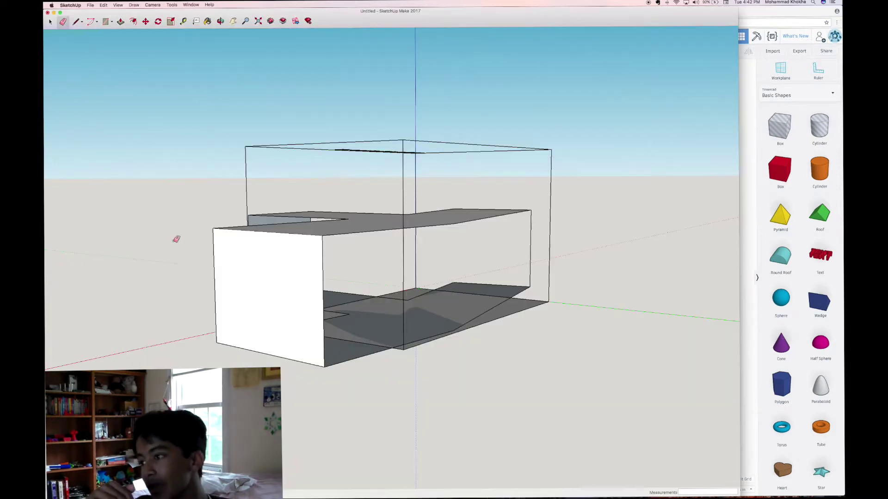
left_click(215, 250)
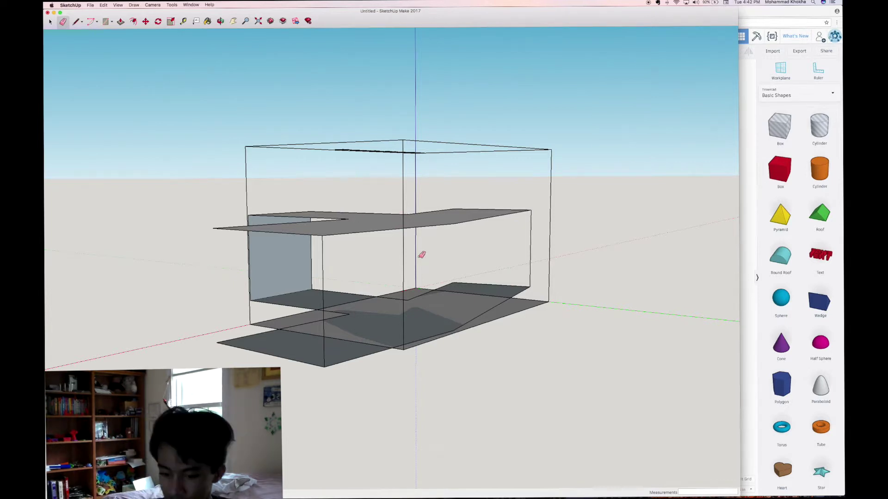
key("super+a")
key("Delete")
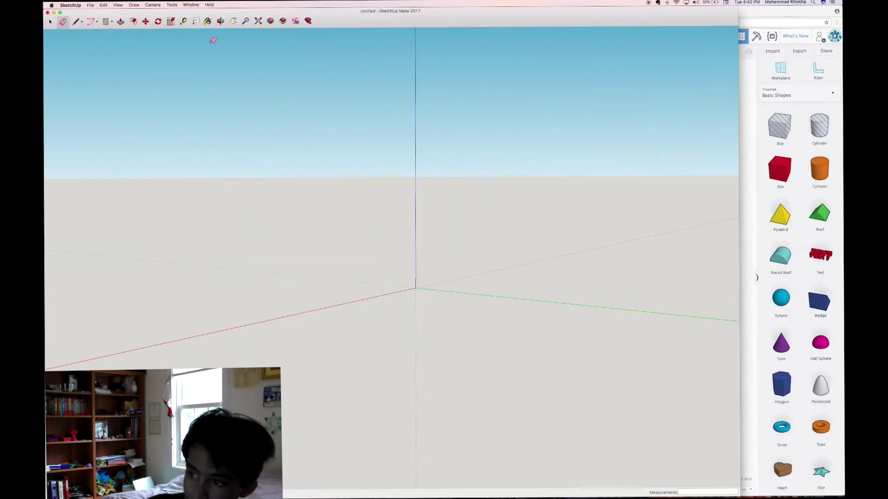
Draw a closed four-sided outline around the origin with the Line tool, and try to extrude it with Push/Pull
left_click(77, 24)
left_click(374, 297)
left_click(509, 346)
left_click(566, 279)
left_click(445, 226)
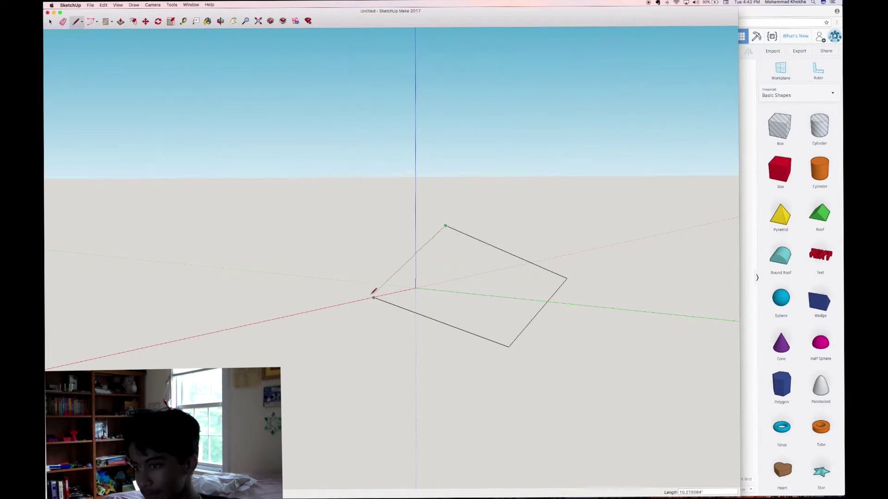
left_click(375, 297)
left_click(120, 21)
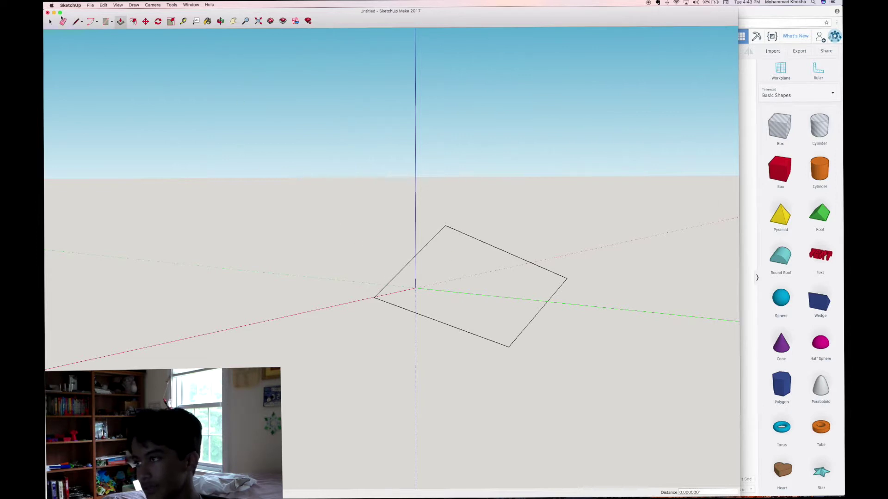
left_click(221, 21)
left_click_drag(242, 36, 46, 322)
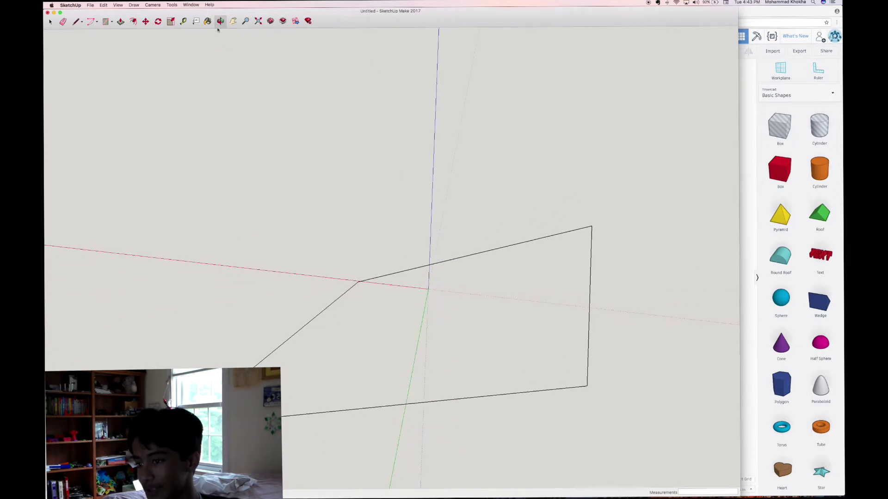
Draw a second four-sided face across the red axis, overlapping the corner of the first outline
left_click(76, 22)
left_click(205, 156)
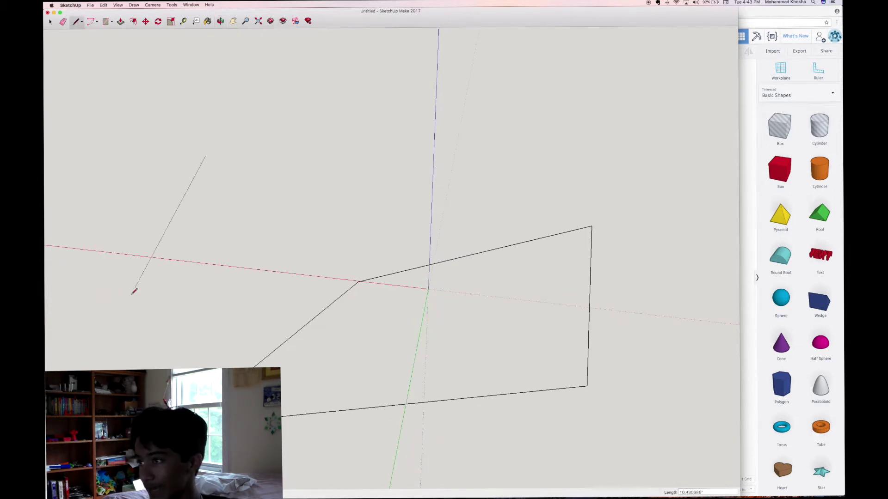
left_click(129, 299)
left_click(288, 360)
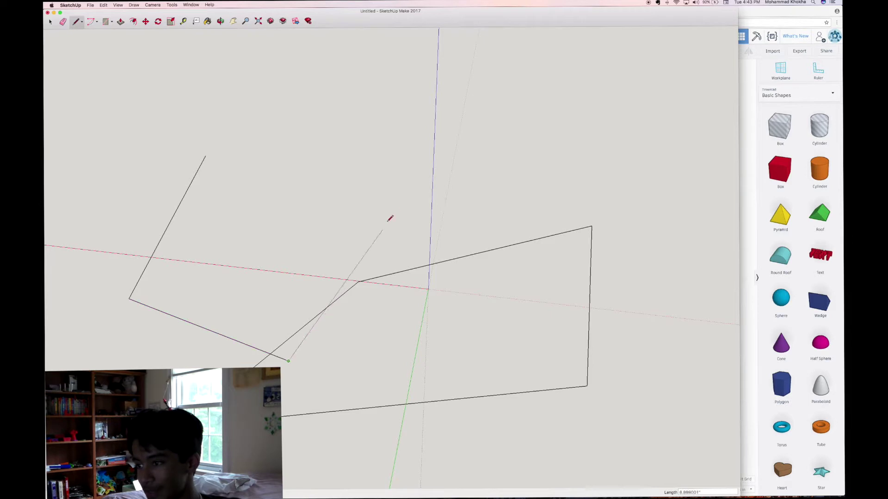
left_click(393, 211)
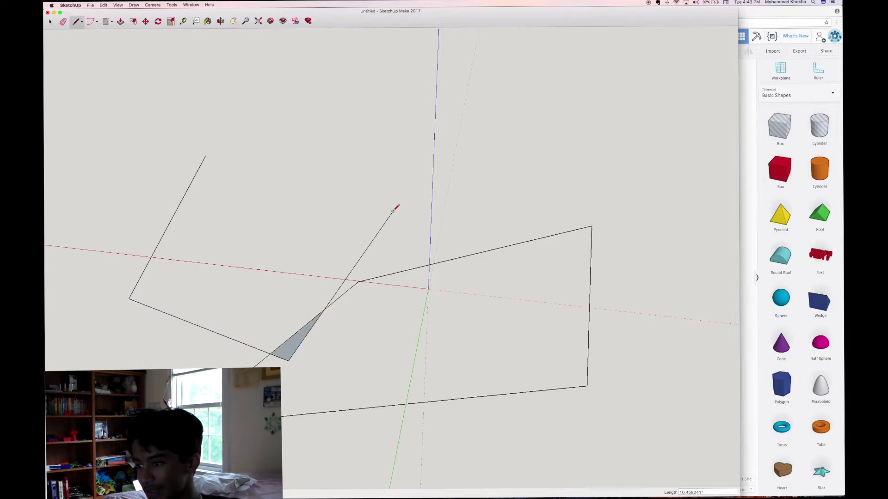
left_click(206, 156)
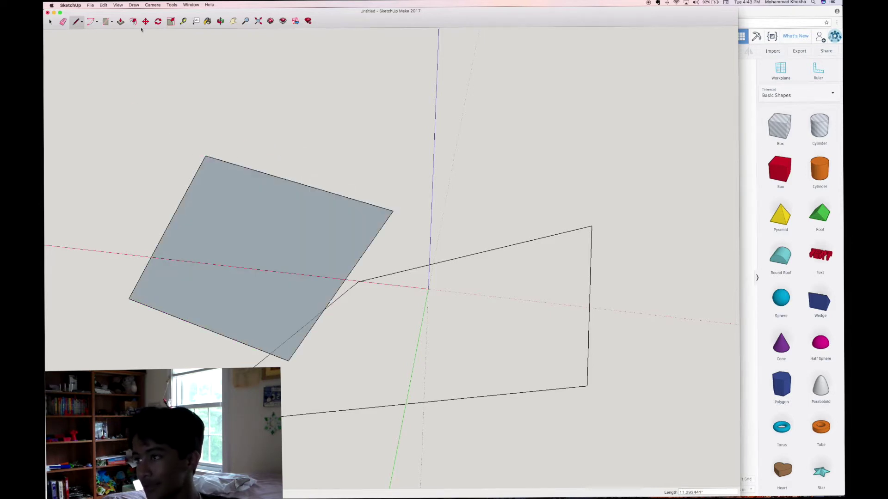
Push/Pull the new face up into a block, extend one side face outward, and push the narrow corner face inward
left_click(121, 21)
left_click_drag(307, 318, 289, 234)
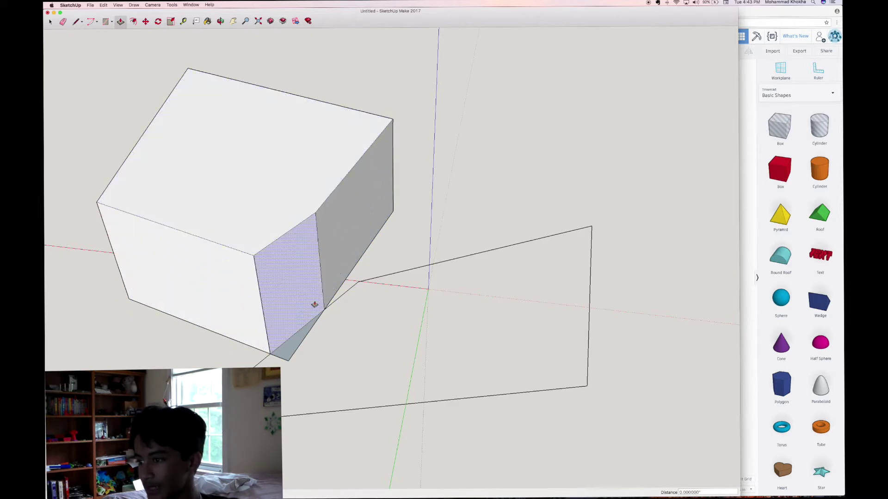
left_click_drag(341, 281, 481, 323)
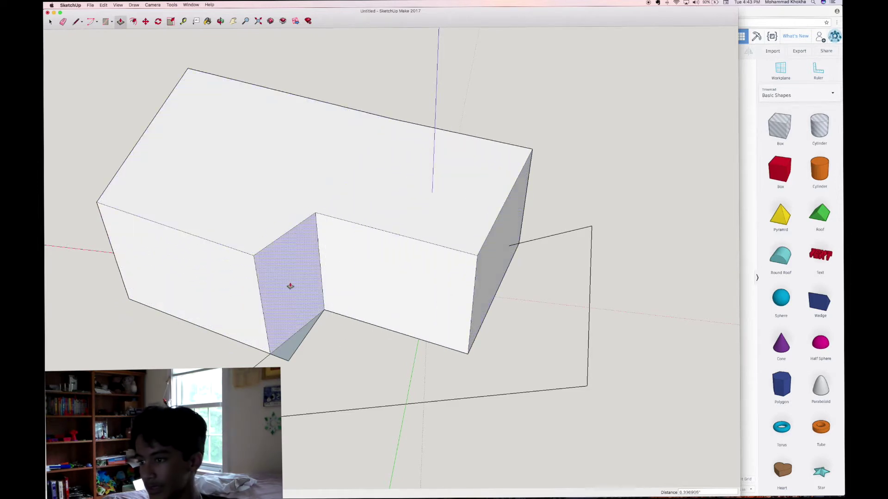
left_click_drag(321, 330, 224, 269)
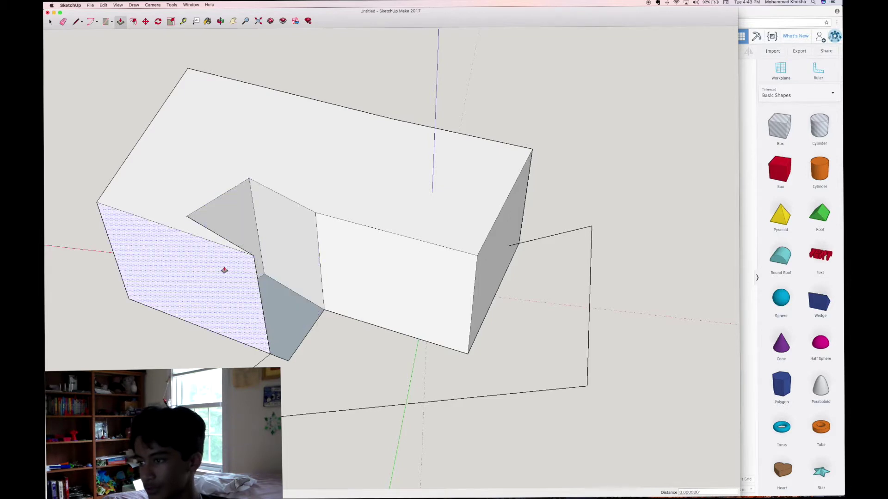
Erase the vertical edge between the block's two adjoining side faces to open up its interior, and inspect the block from above
key("o")
left_click_drag(578, 194, 528, 226)
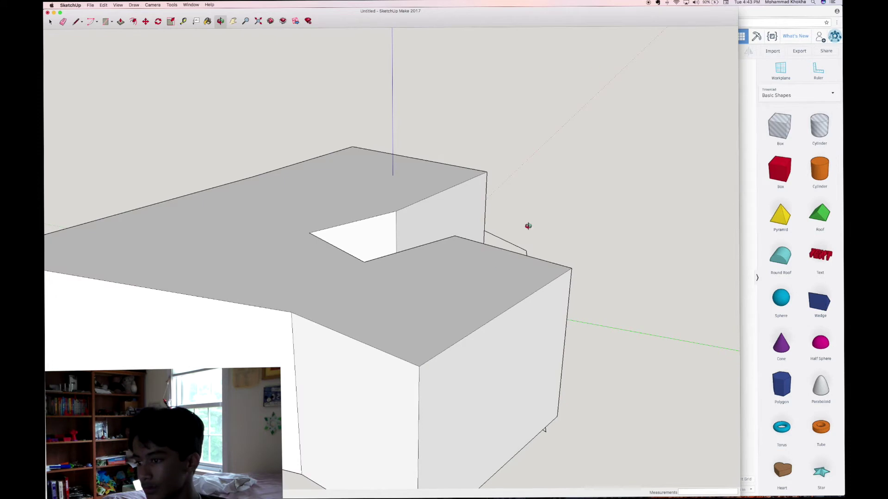
scroll(470, 274, "up", 3)
scroll(470, 275, "down", 5)
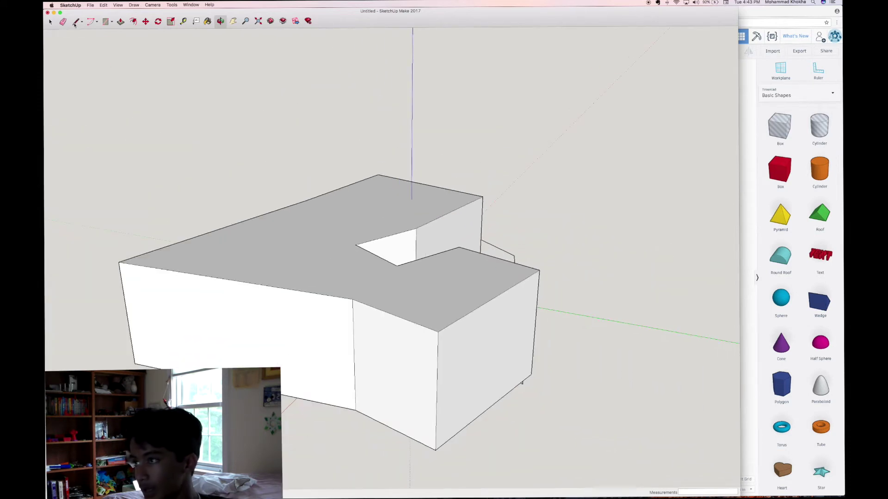
left_click(63, 21)
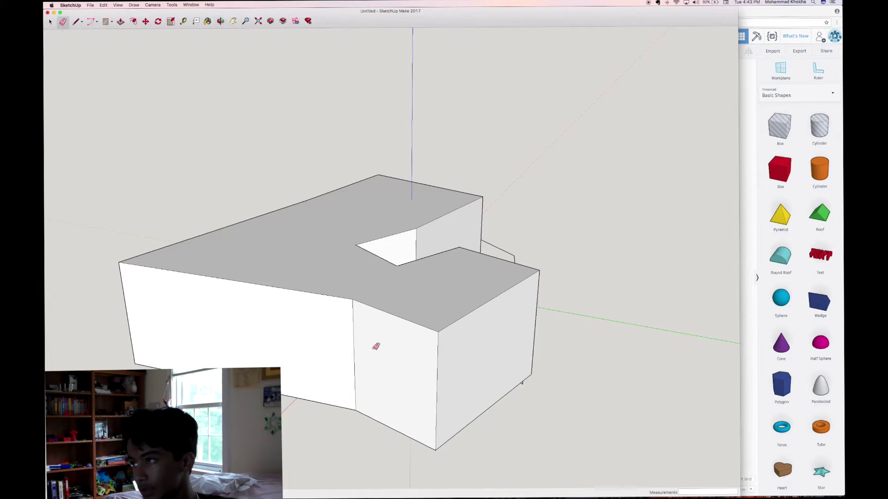
left_click(354, 342)
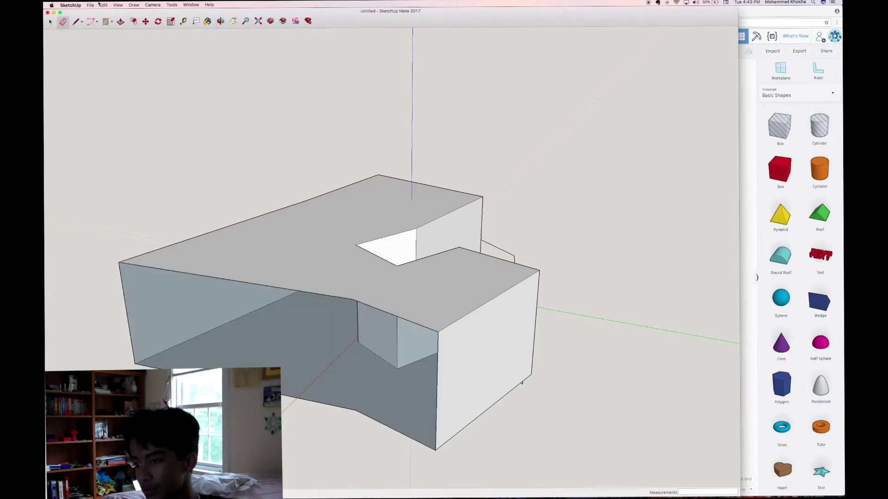
left_click(220, 20)
mouse_move(462, 115)
left_mouse_down()
mouse_move(683, 119)
mouse_move(196, 82)
mouse_move(410, 85)
mouse_move(367, 75)
mouse_move(312, 195)
mouse_move(346, 356)
mouse_move(249, 248)
mouse_move(204, 3)
mouse_move(365, 202)
left_mouse_up()
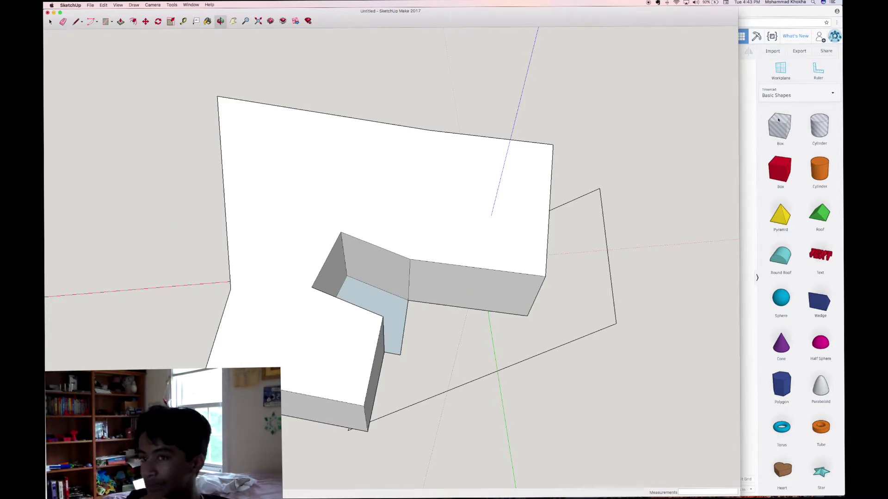
Switch to Tinkercad, place a cylinder against the red house shape, and group the two into one solid
left_click(742, 120)
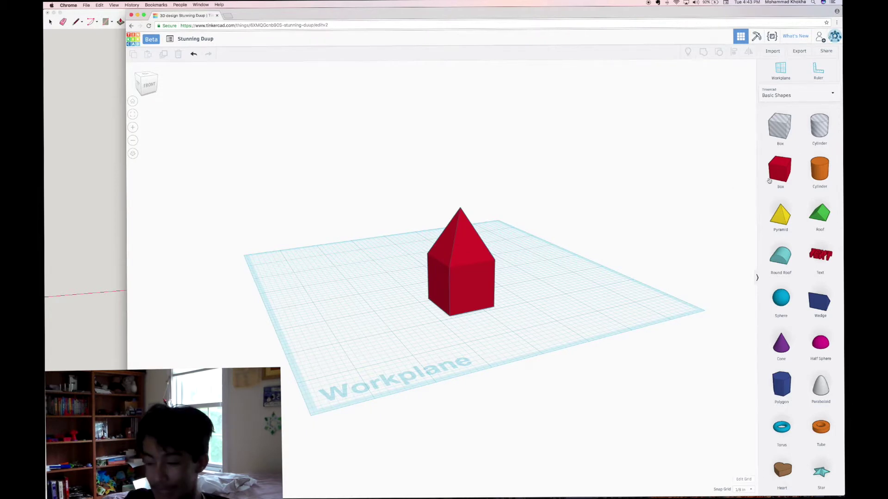
left_click_drag(819, 171, 435, 311)
left_click_drag(391, 236, 532, 320)
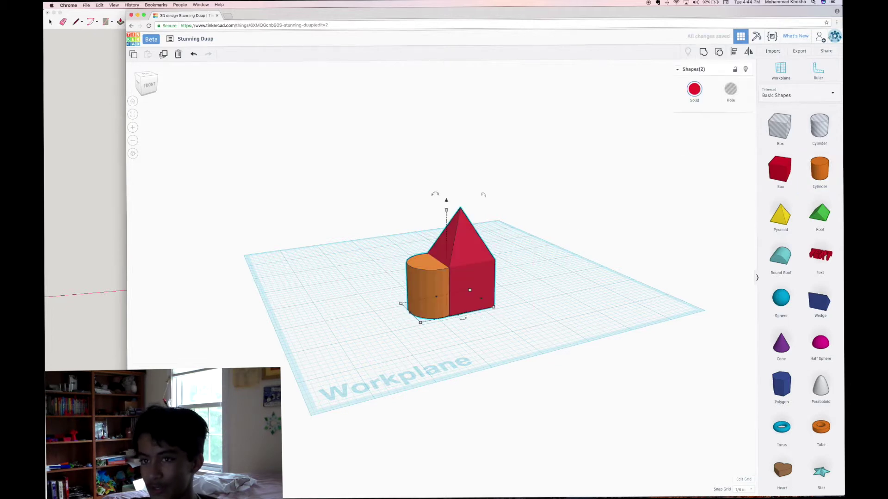
left_click(703, 53)
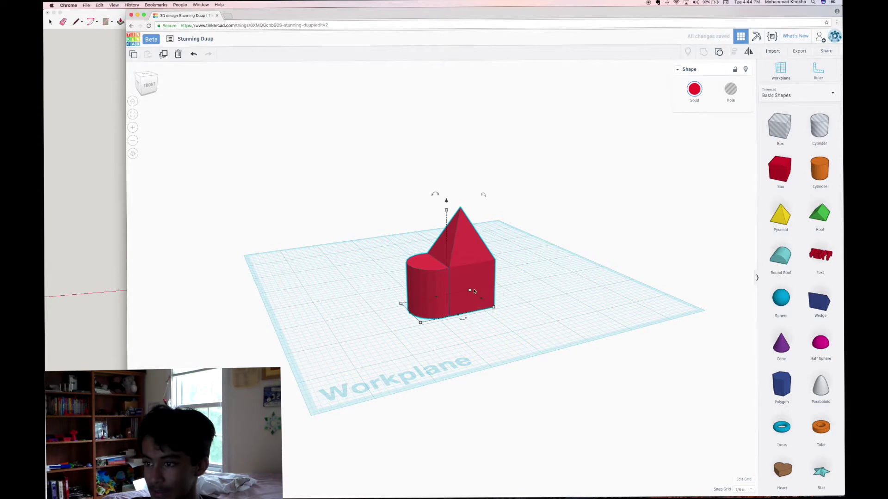
Rotate the grouped shape by -90° onto its side, and turn it about its vertical axis so the pyramid tip faces forward
left_click_drag(433, 192, 481, 253)
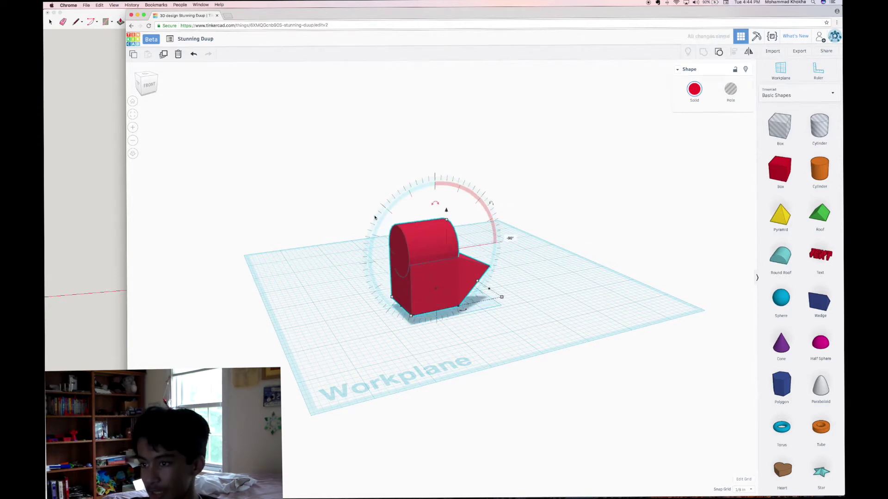
left_click_drag(462, 309, 365, 314)
left_click(373, 325)
left_click(435, 292)
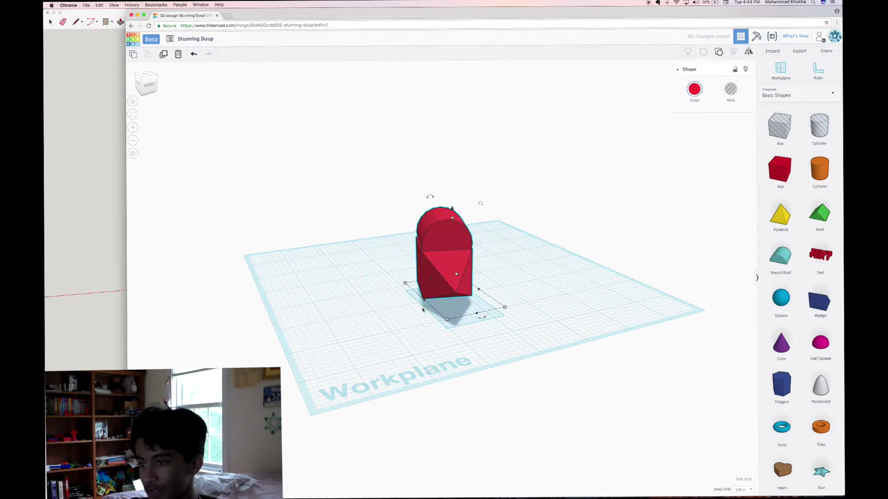
mouse_move(481, 317)
left_mouse_down()
mouse_move(519, 313)
mouse_move(532, 289)
mouse_move(505, 283)
mouse_move(518, 312)
mouse_move(359, 298)
mouse_move(375, 272)
mouse_move(466, 309)
left_mouse_up()
left_click(320, 283)
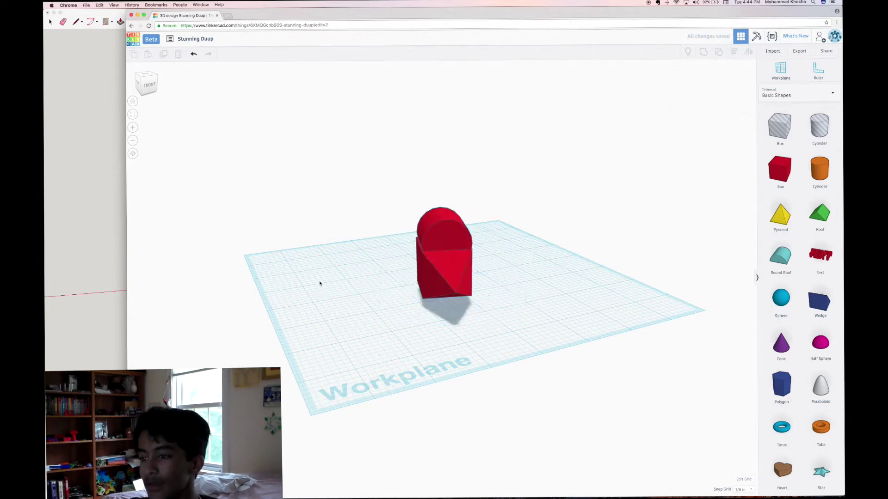
Compare with the SketchUp model, return to Tinkercad, and try the grouped shape's vertical-axis rotation handle
left_click(107, 246)
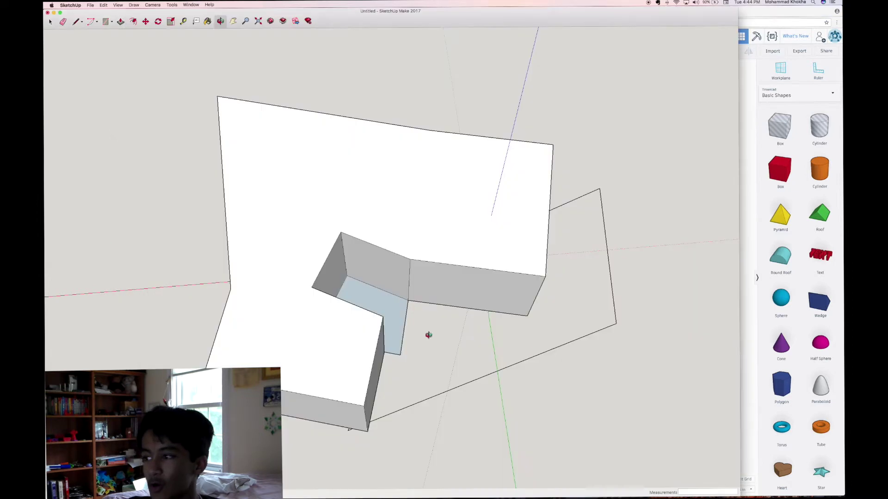
left_click(754, 351)
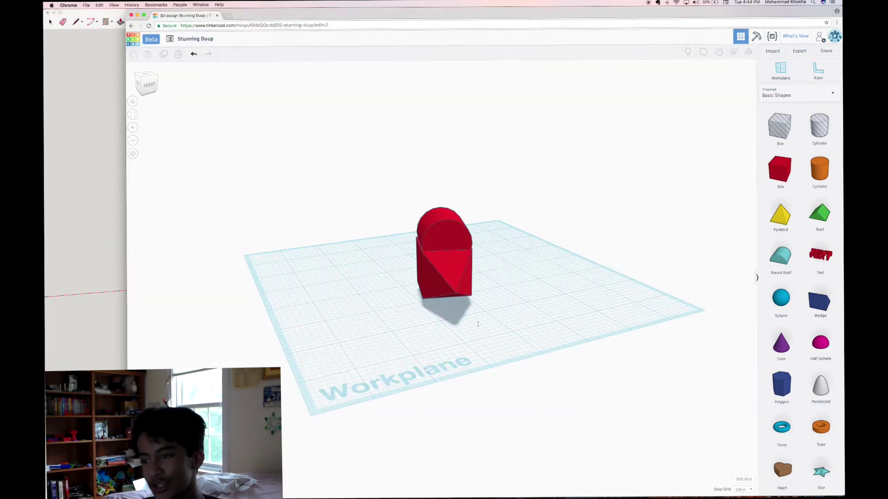
left_click(470, 292)
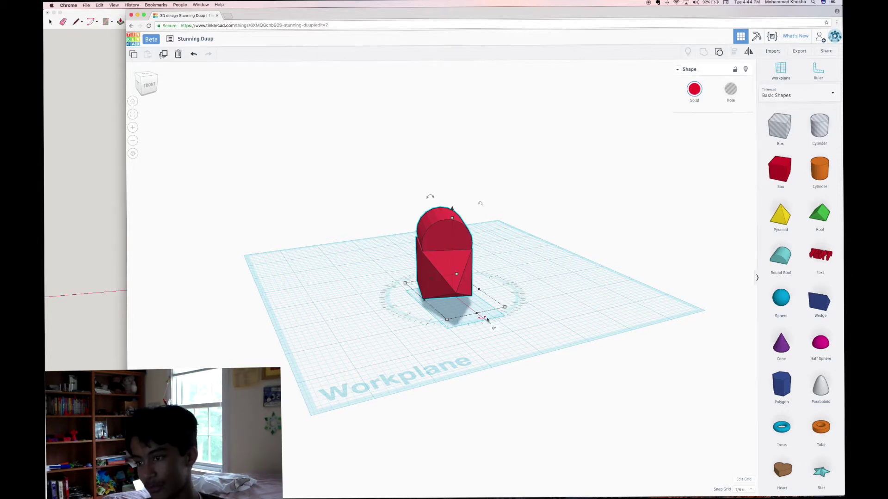
left_click_drag(479, 319, 498, 334)
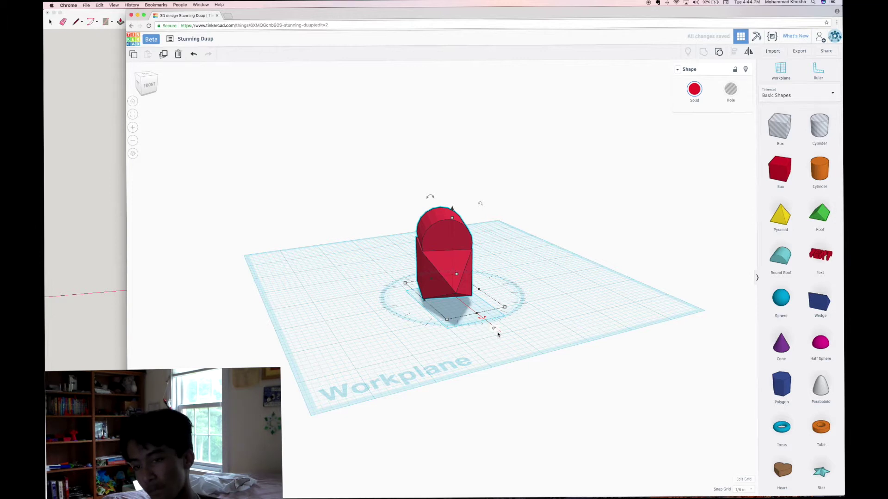
Switch to SketchUp, select the block's top face, and place a guide line beside the block with the Tape Measure tool
left_click(99, 312)
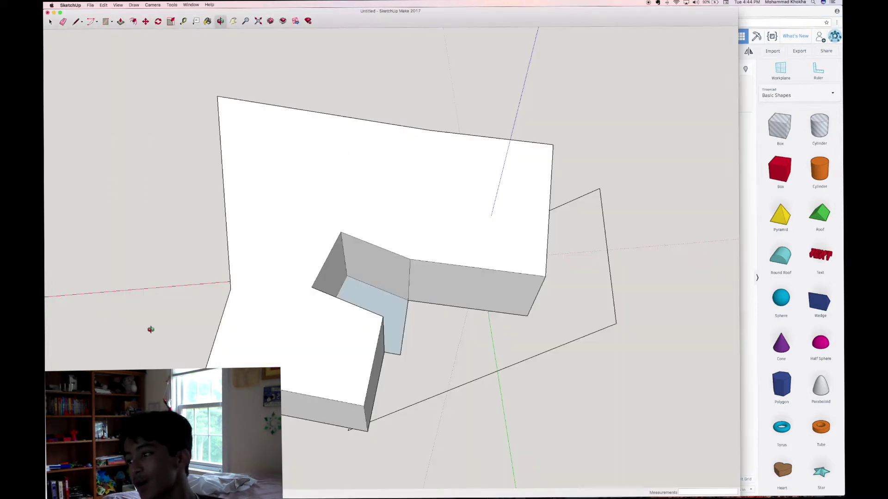
left_click(50, 22)
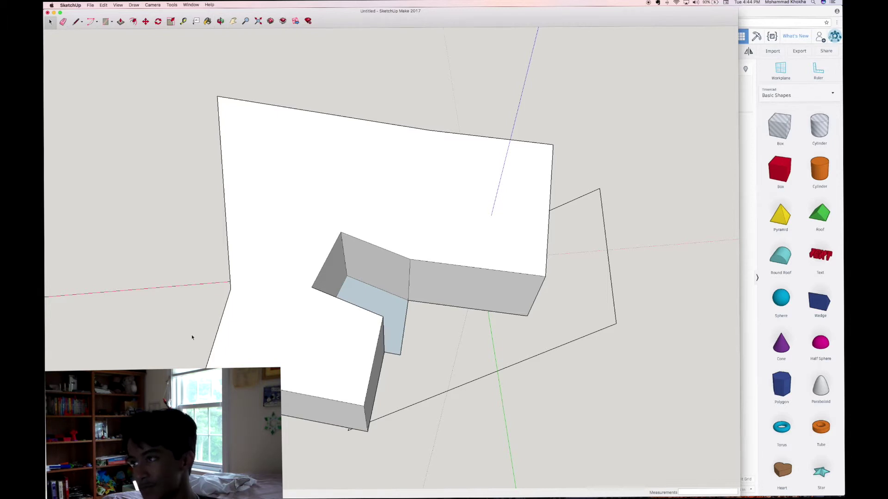
left_click(291, 394)
right_click(292, 394)
left_click(287, 358)
left_click(183, 21)
left_click(349, 428)
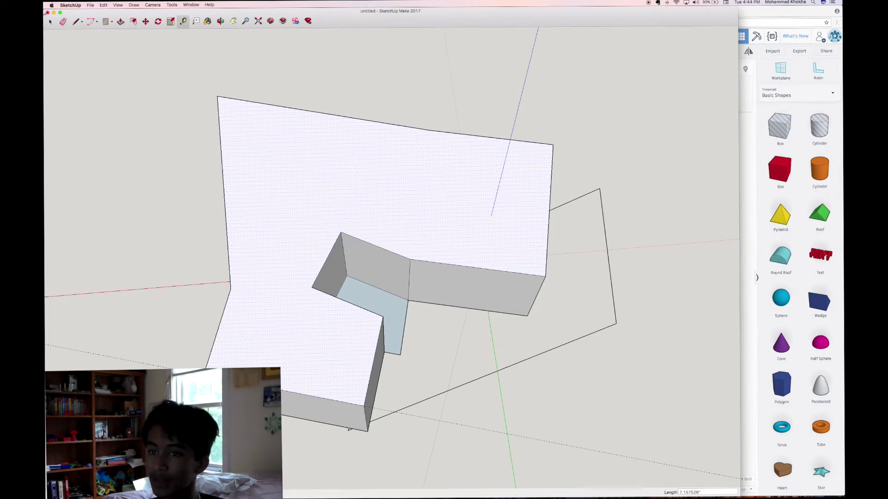
Return to Tinkercad, move the grouped shape slightly forward on the workplane, and turn it about its vertical axis
key("super+Tab")
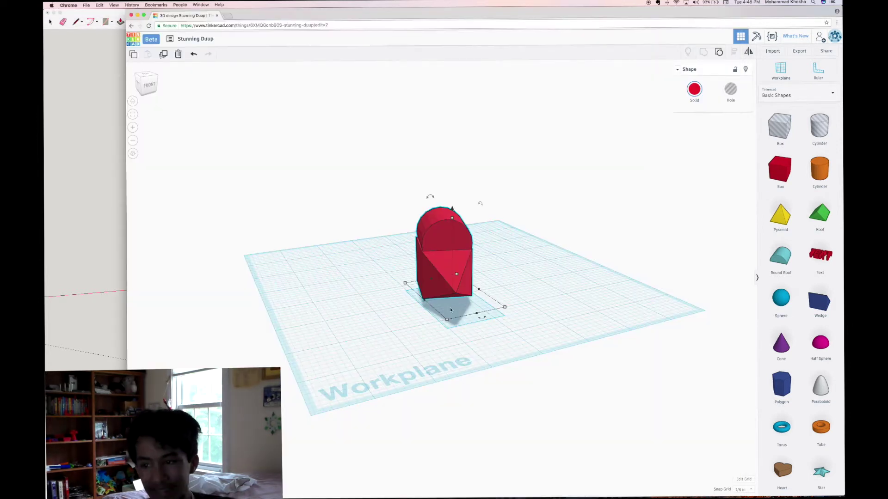
left_click_drag(444, 259, 452, 274)
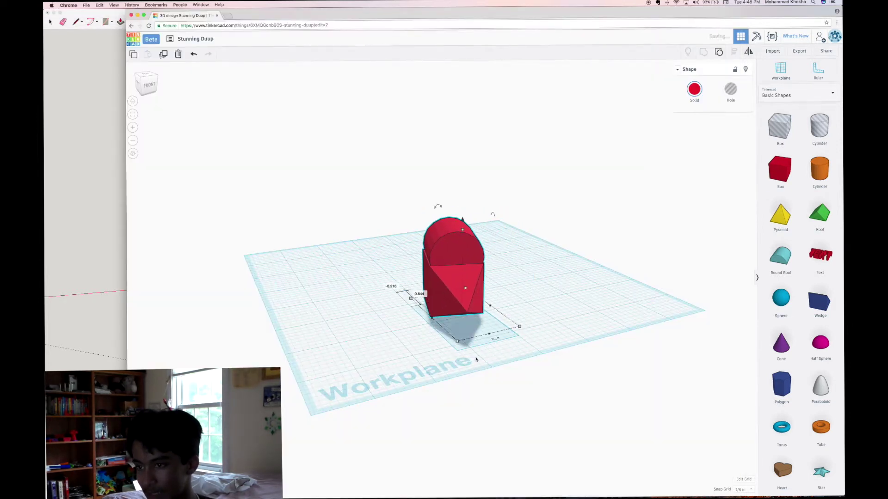
left_click_drag(495, 340, 302, 260)
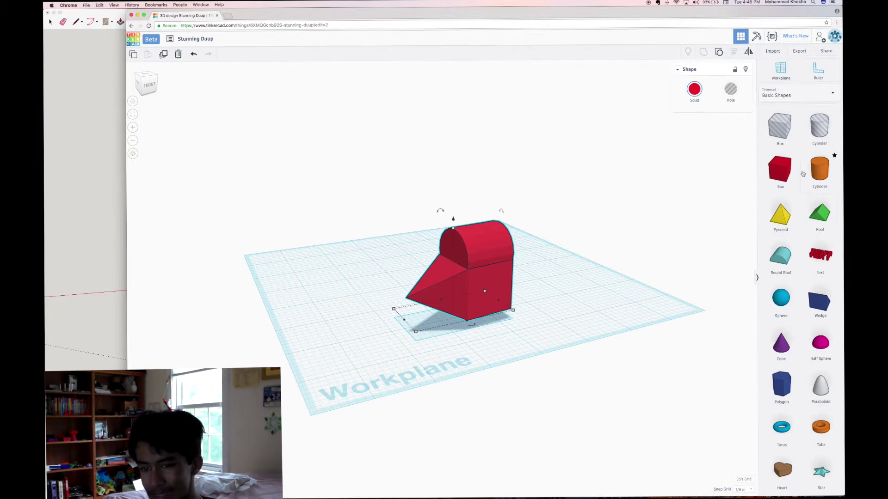
left_click(385, 245)
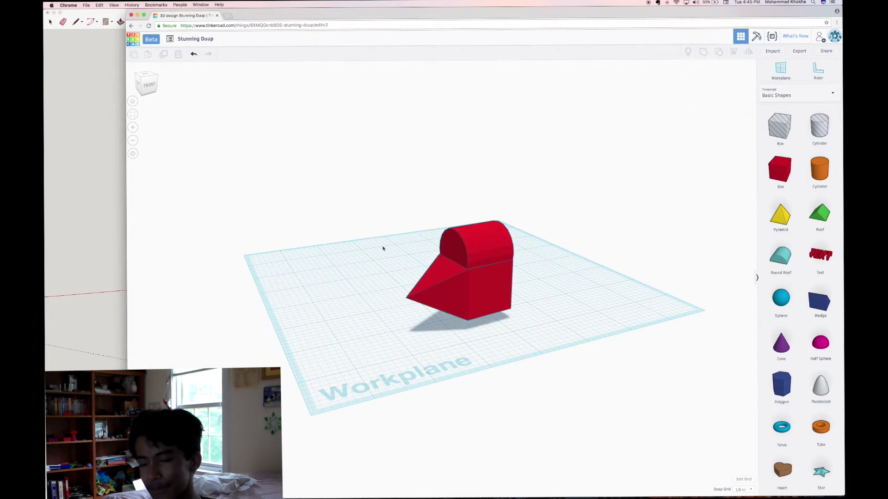
left_click(134, 84)
left_click(133, 101)
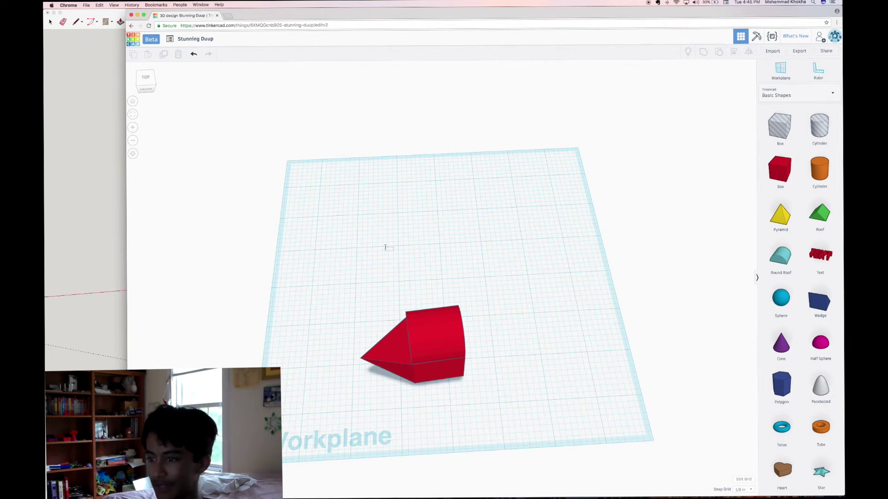
Switch to SketchUp, look through the 3D model export formats, choose OBJ File (*.obj), and cancel the export
left_click(102, 43)
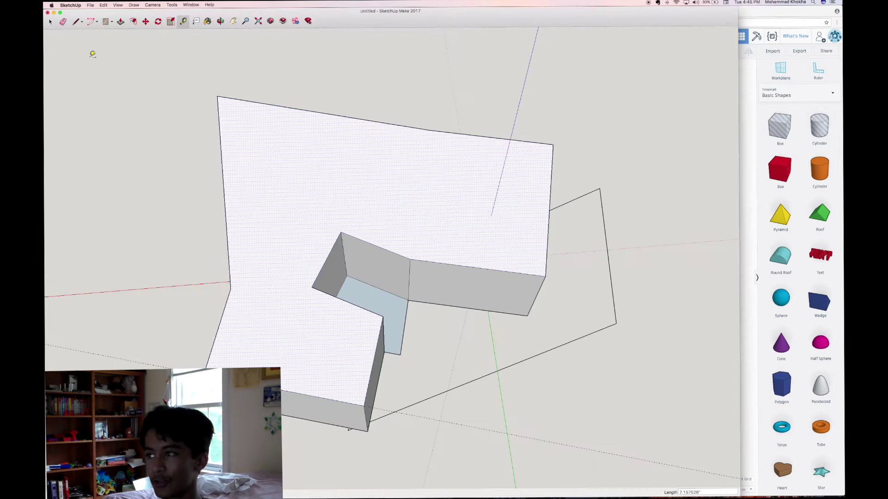
left_click(91, 5)
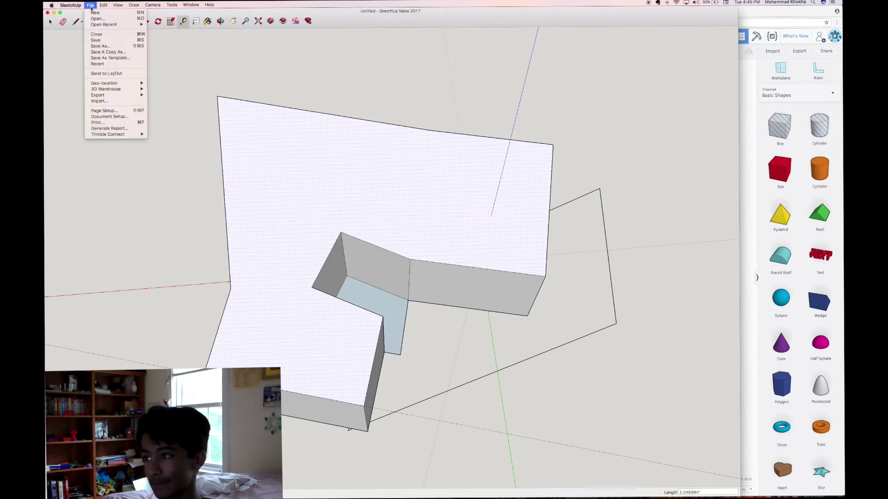
mouse_move(74, 3)
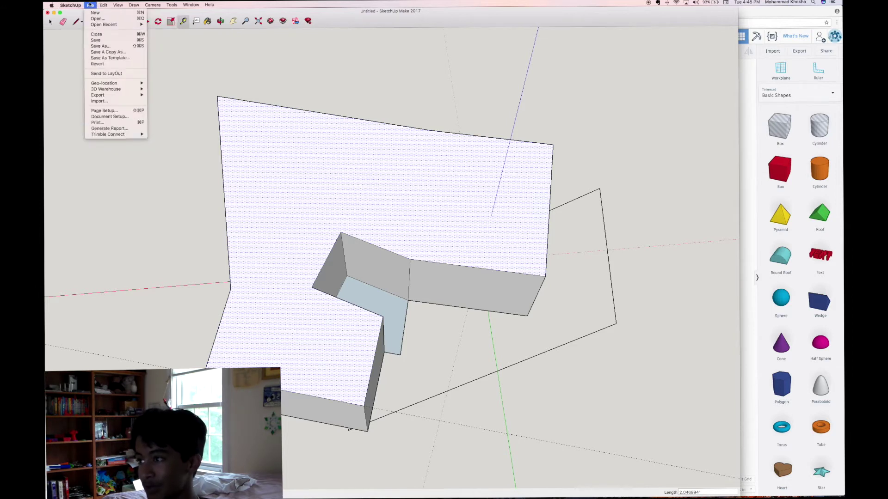
mouse_move(115, 95)
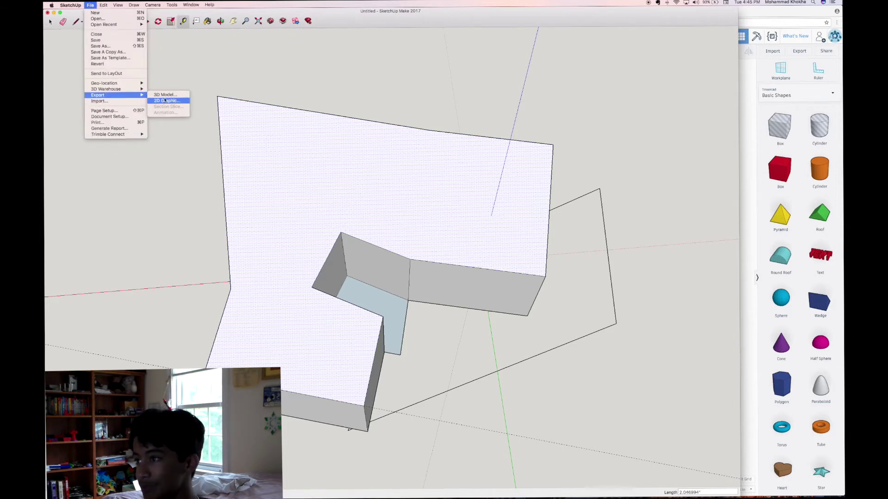
left_click(165, 94)
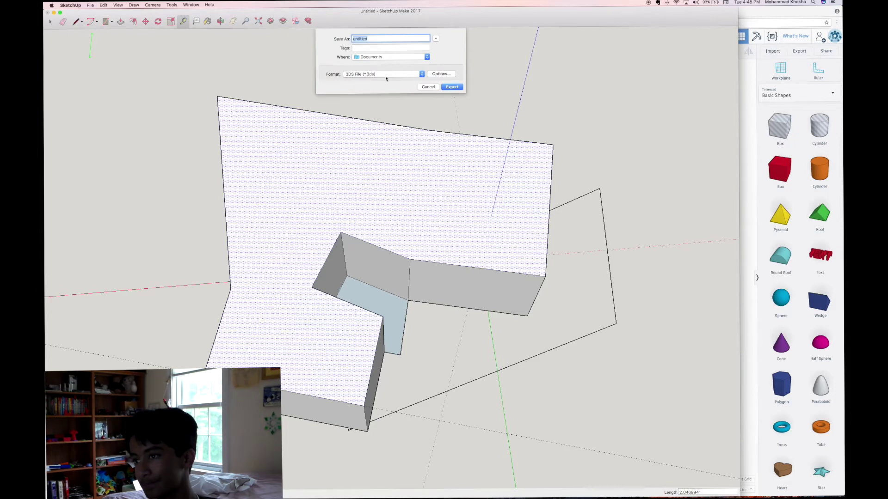
left_click(385, 76)
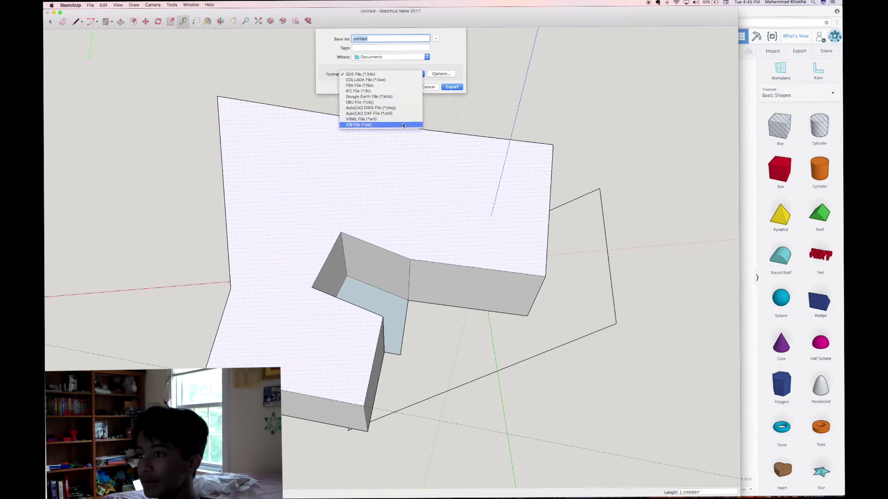
left_click(394, 102)
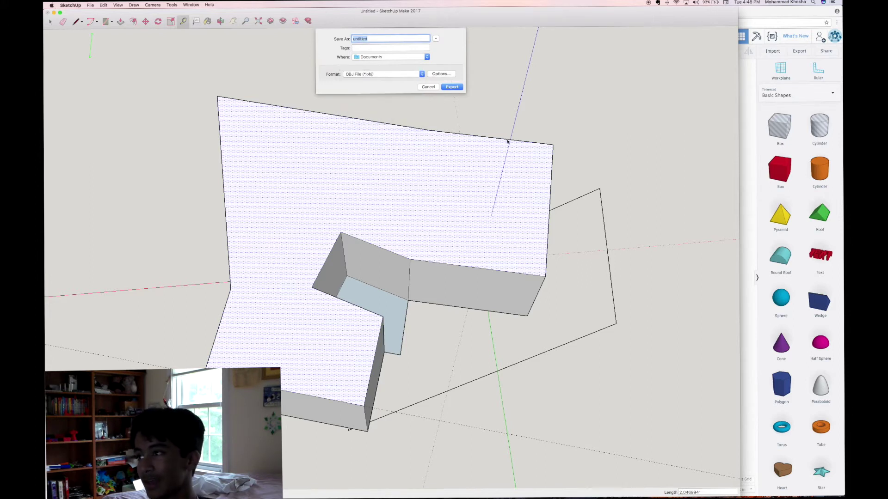
left_click(426, 87)
Return to Tinkercad, view the download options for exporting the design, and close them without downloading anything
key("super+Tab")
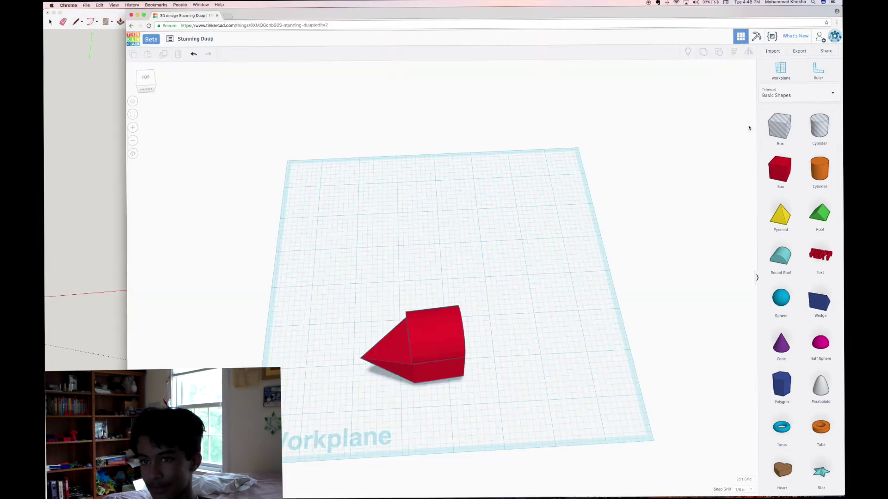
left_click(119, 4)
mouse_move(127, 4)
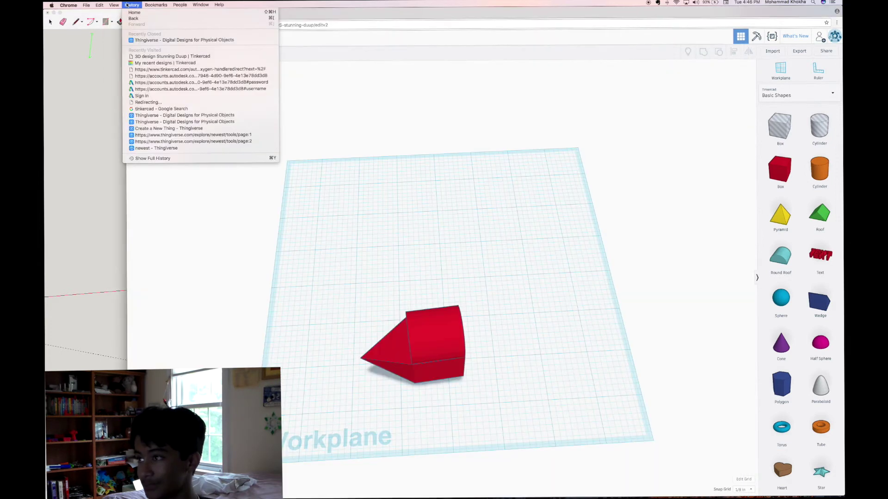
left_click(330, 205)
left_click(187, 39)
left_click(175, 62)
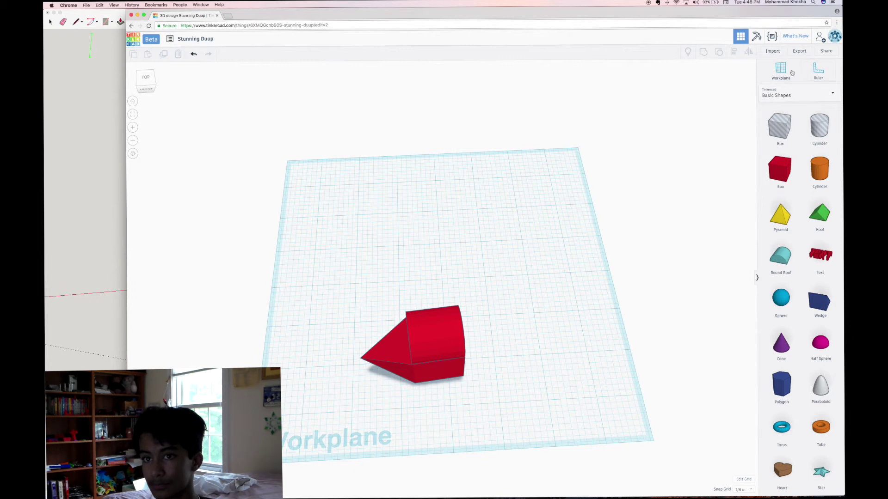
left_click(796, 52)
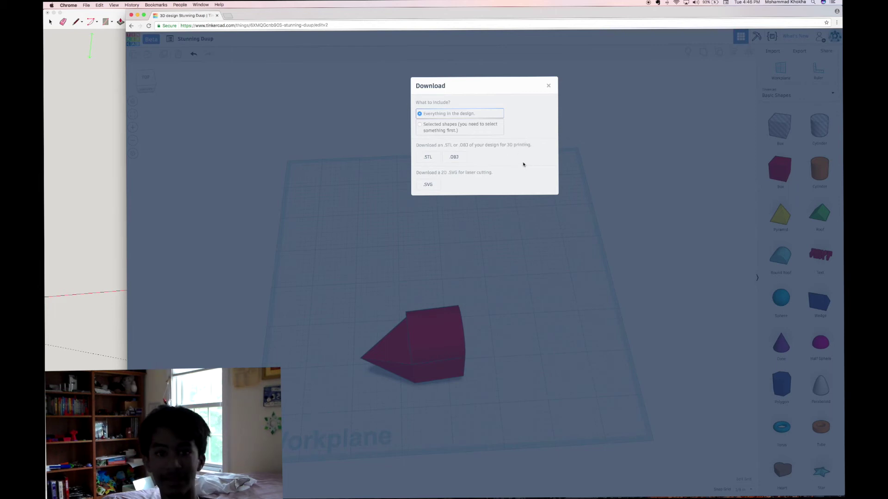
left_click(549, 85)
left_click_drag(533, 288, 490, 290)
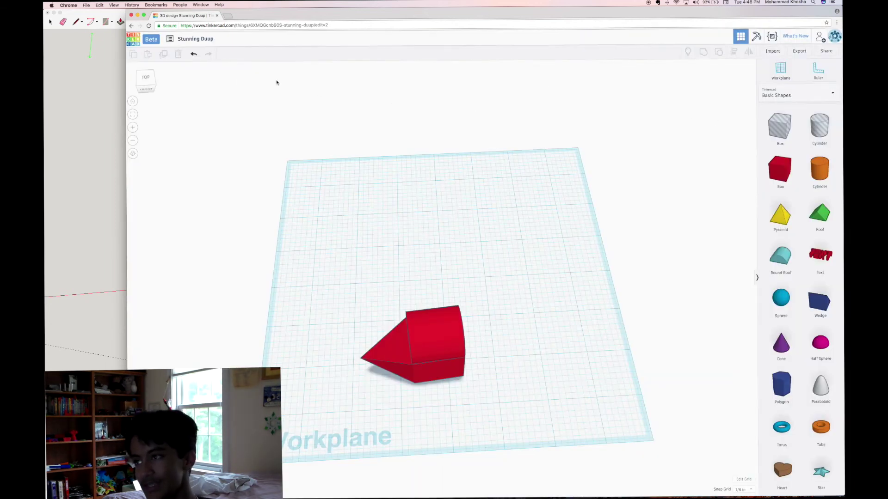
Add a solid red box overlapping the side of the grouped shape opposite the pyramid tip, and group the two
left_click_drag(145, 81, 148, 82)
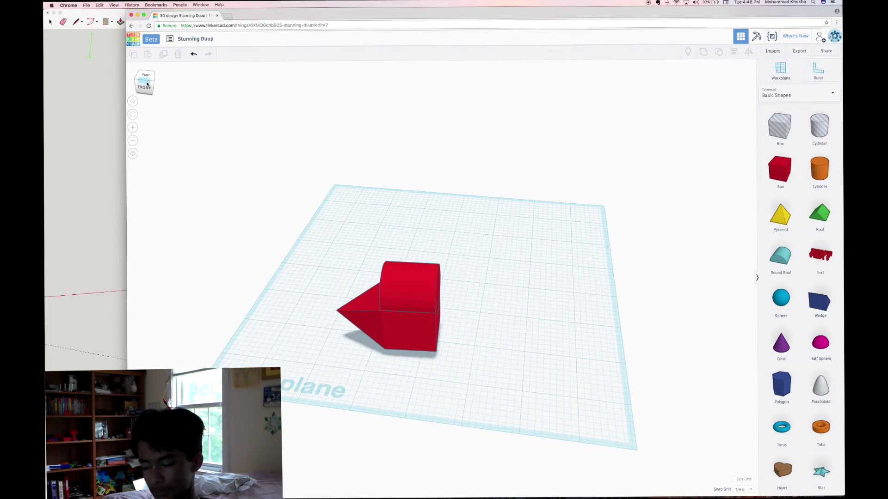
left_click(147, 84)
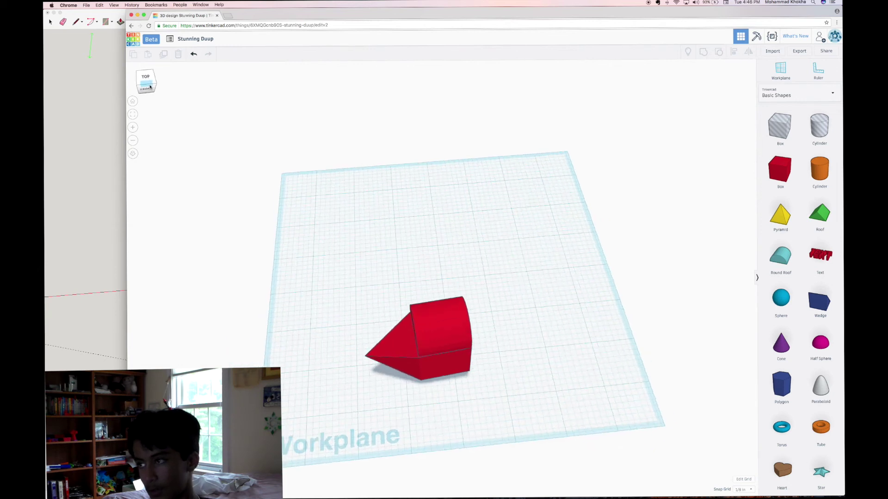
left_click(150, 87)
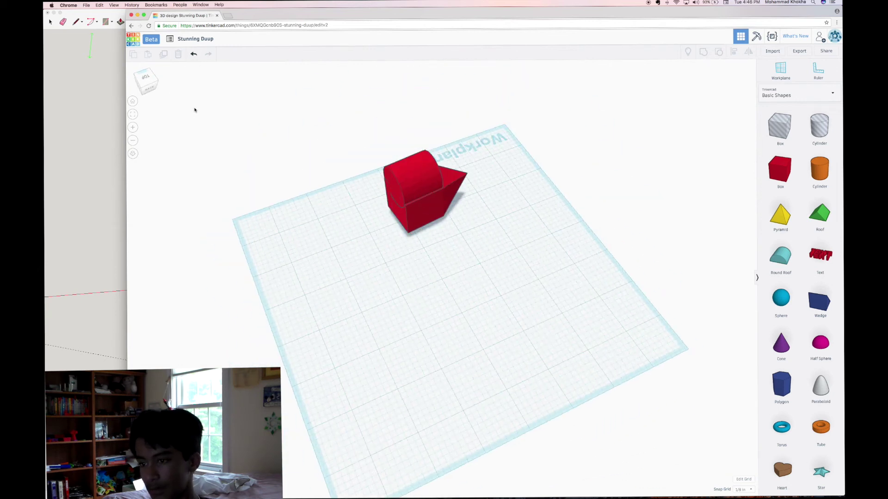
left_click(133, 100)
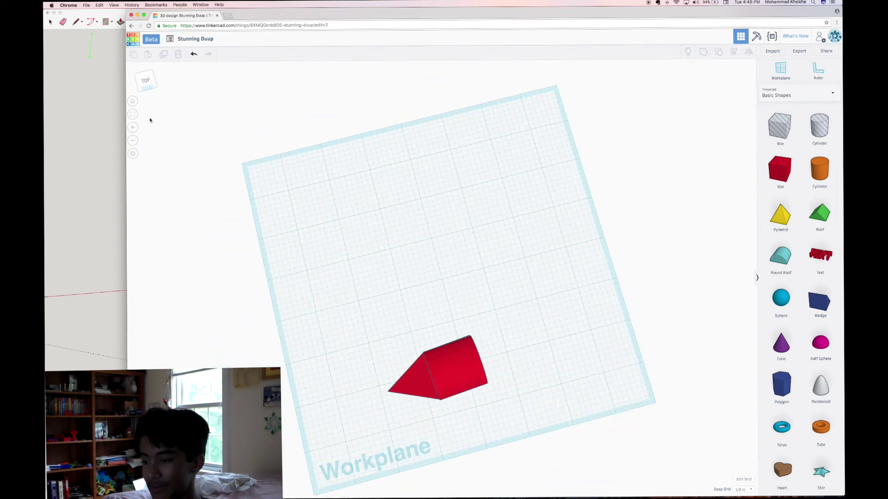
mouse_move(152, 111)
right_mouse_down()
mouse_move(160, 111)
mouse_move(142, 113)
mouse_move(149, 106)
mouse_move(149, 114)
right_mouse_up()
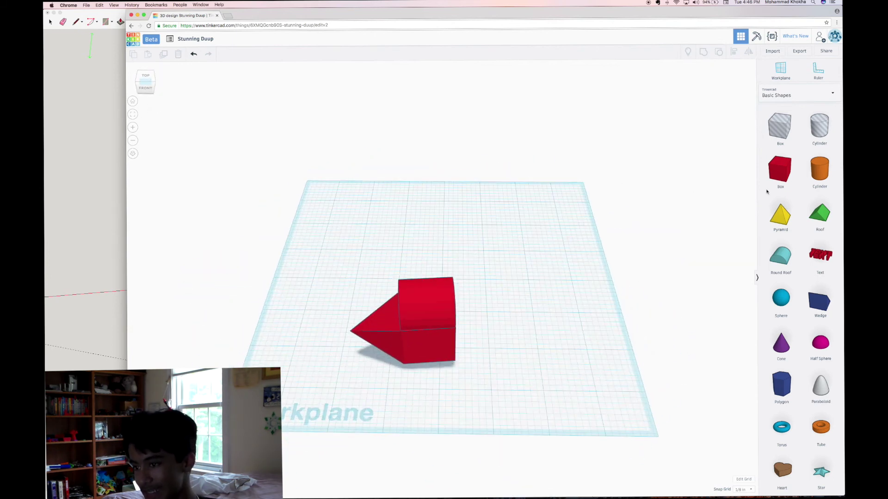
left_click_drag(779, 169, 452, 348)
left_click_drag(376, 300, 527, 392)
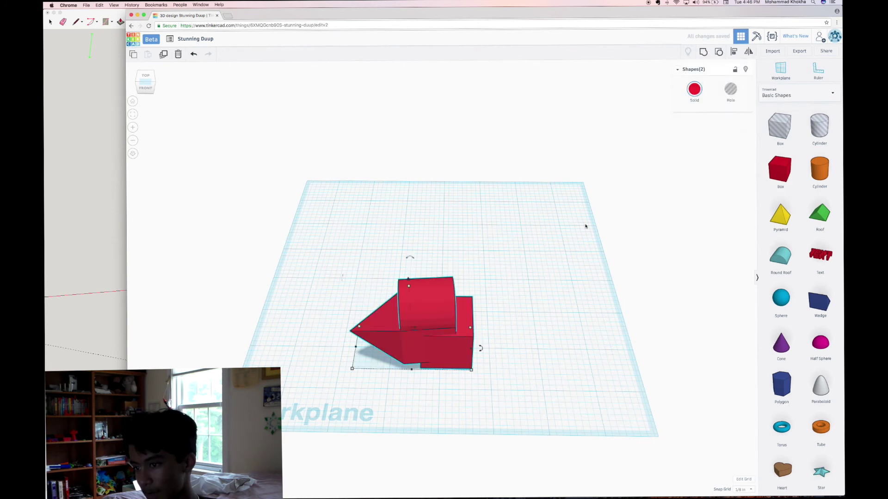
left_click(703, 51)
Look at the SketchUp model once more, return to Tinkercad, and deselect the newly grouped shape
left_click(147, 333)
left_click(90, 308)
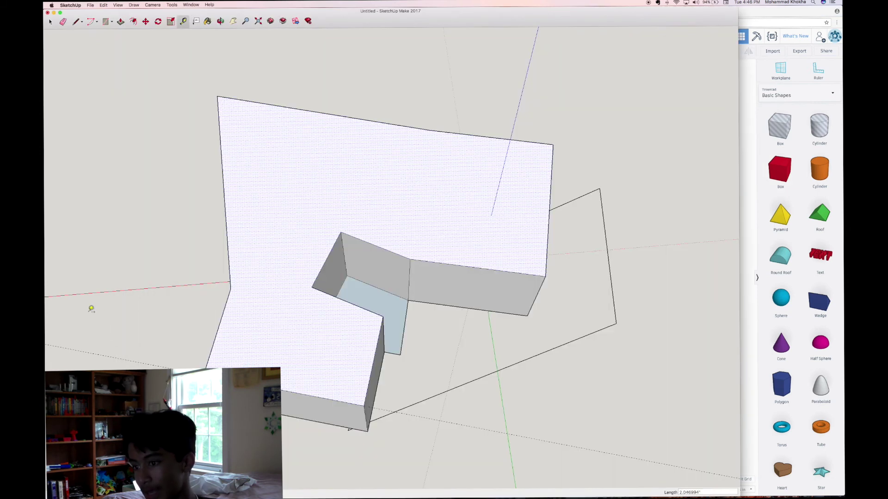
left_click(748, 289)
left_click(398, 355)
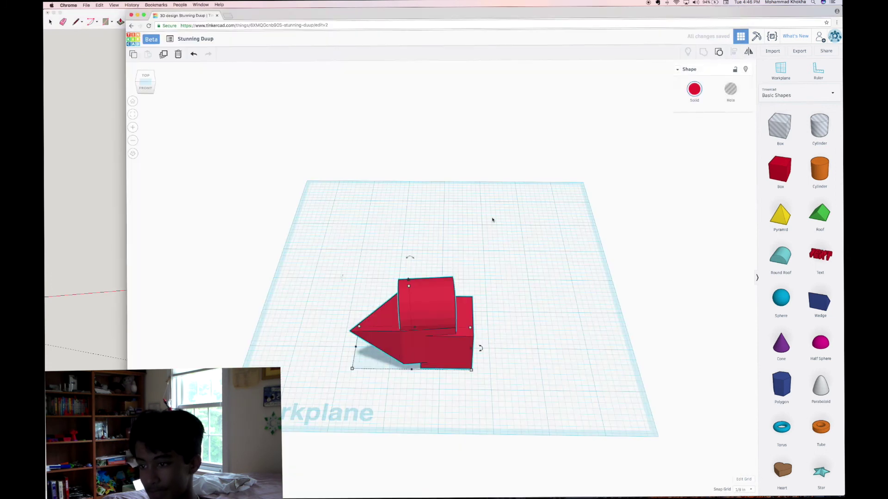
left_click(472, 264)
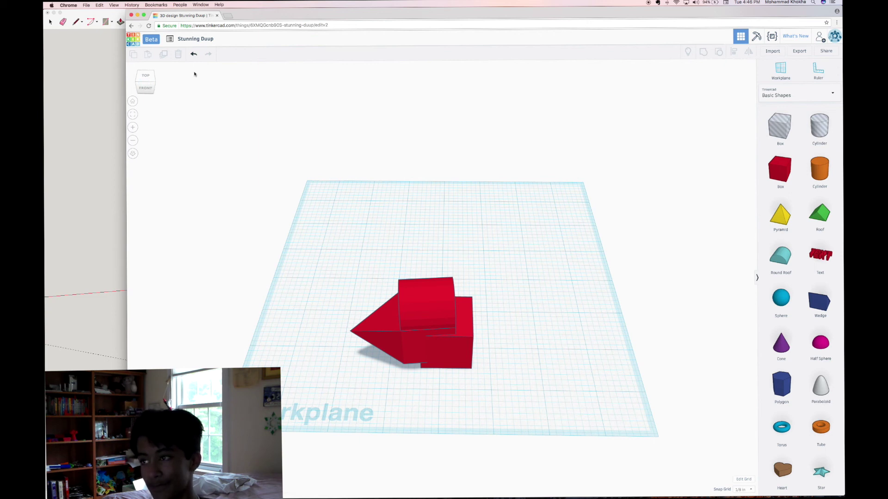
mouse_move(462, 498)
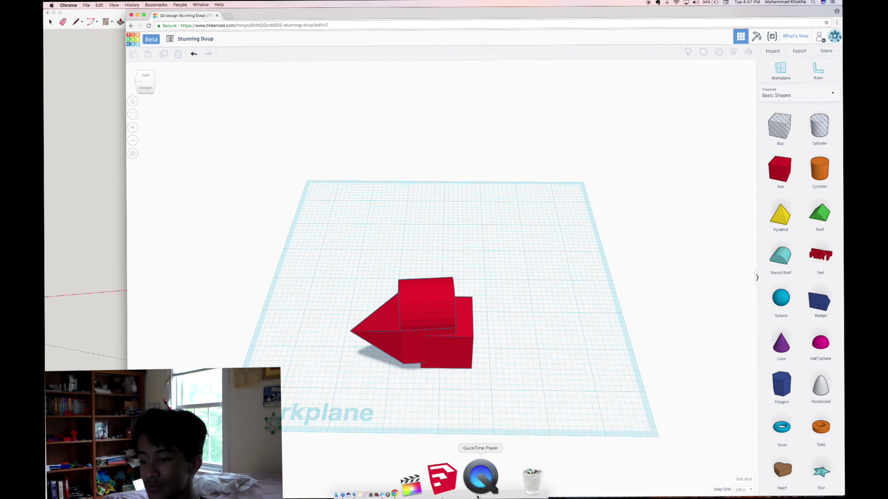